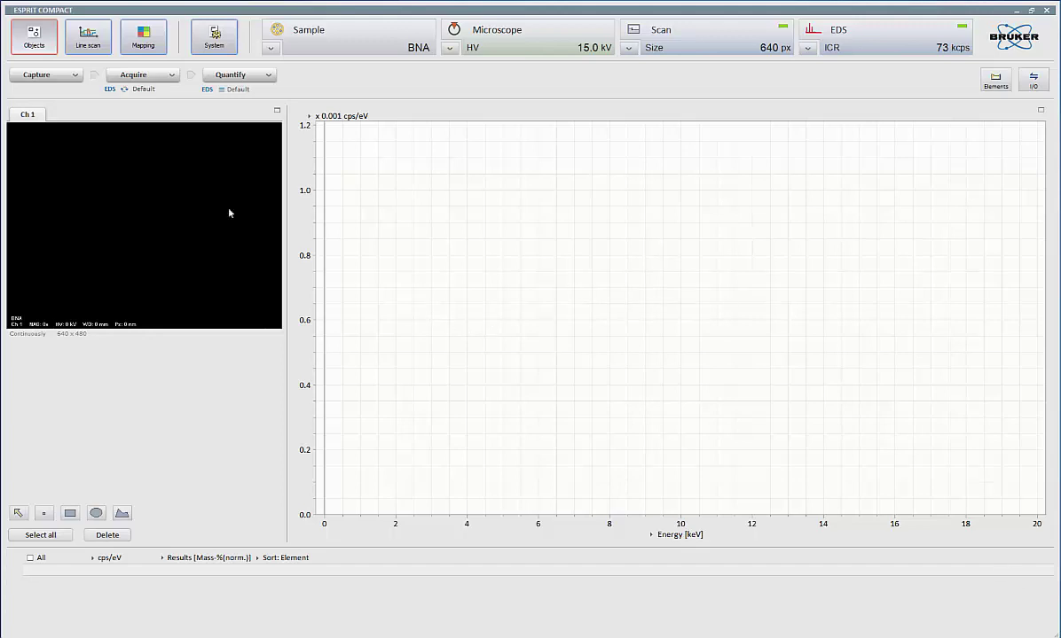
Capture a new SEM image of the BNA sample showing the bright-grain region
click(33, 75)
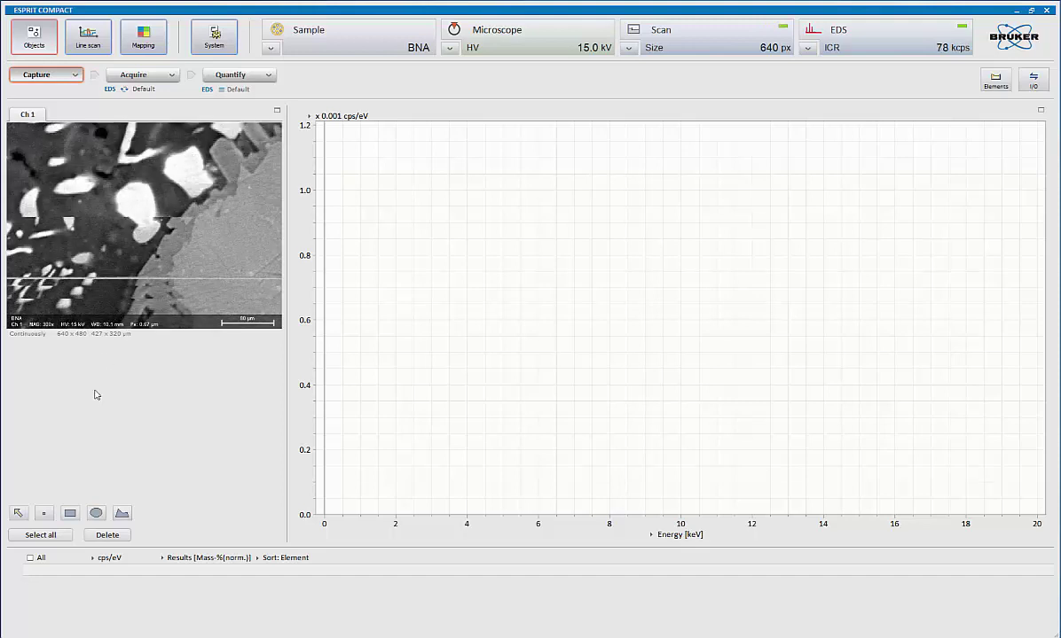
Draw an elliptical region around one bright grain and freeze the image
click(96, 513)
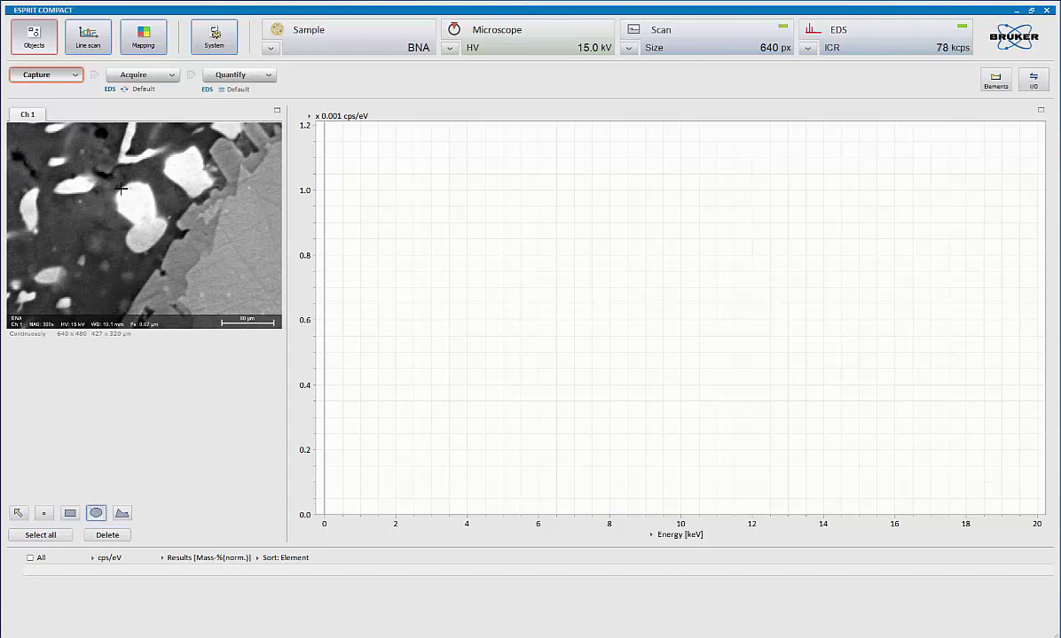
drag(121, 188, 149, 214)
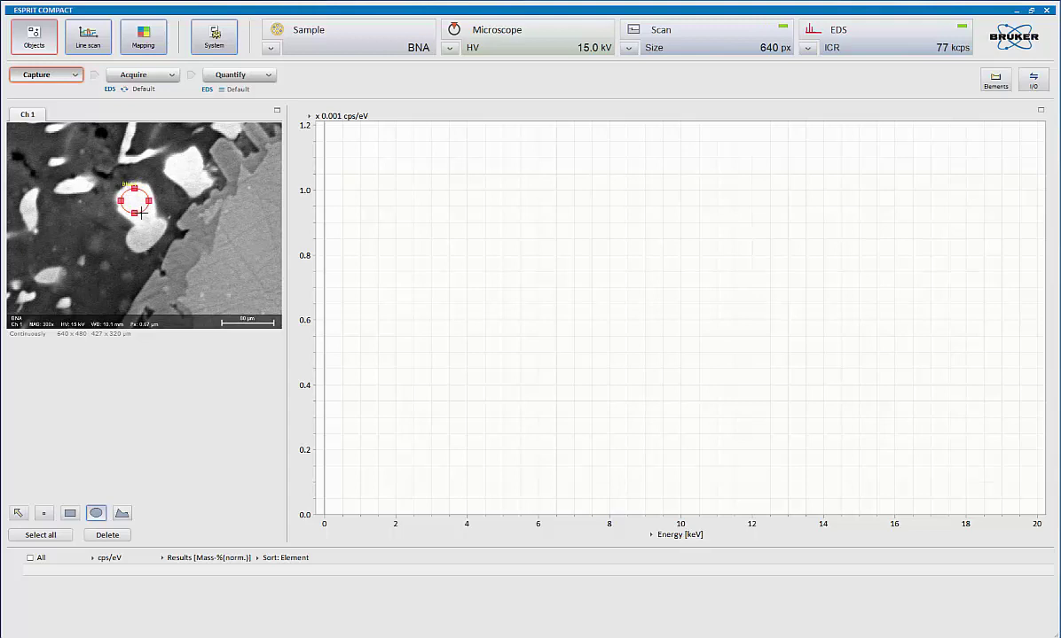
click(33, 75)
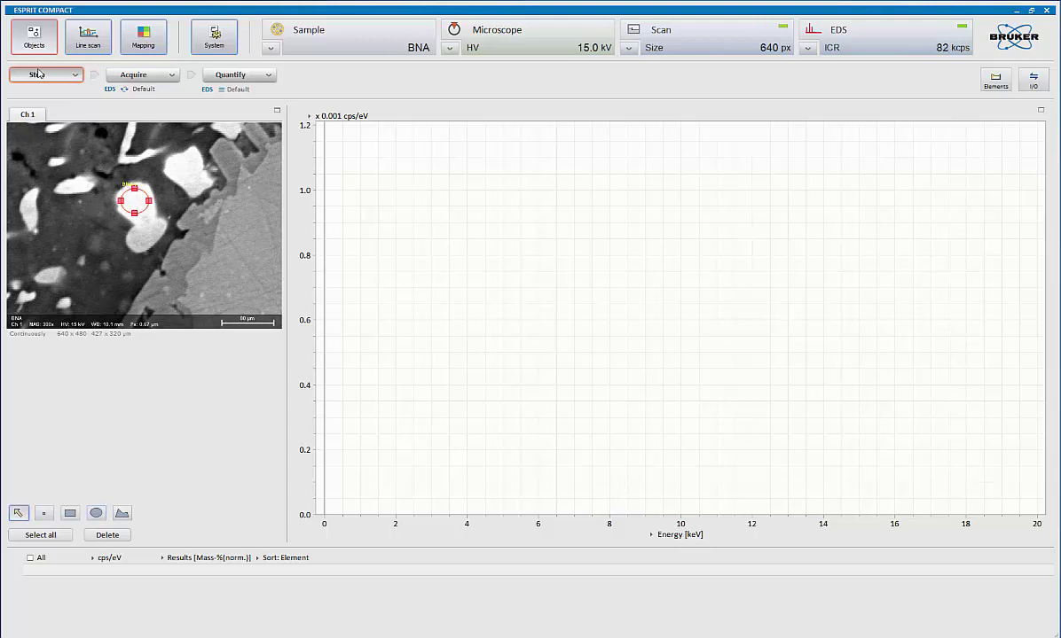
Check the acquisition settings, then acquire an EDS spectrum from the ellipse region
click(174, 76)
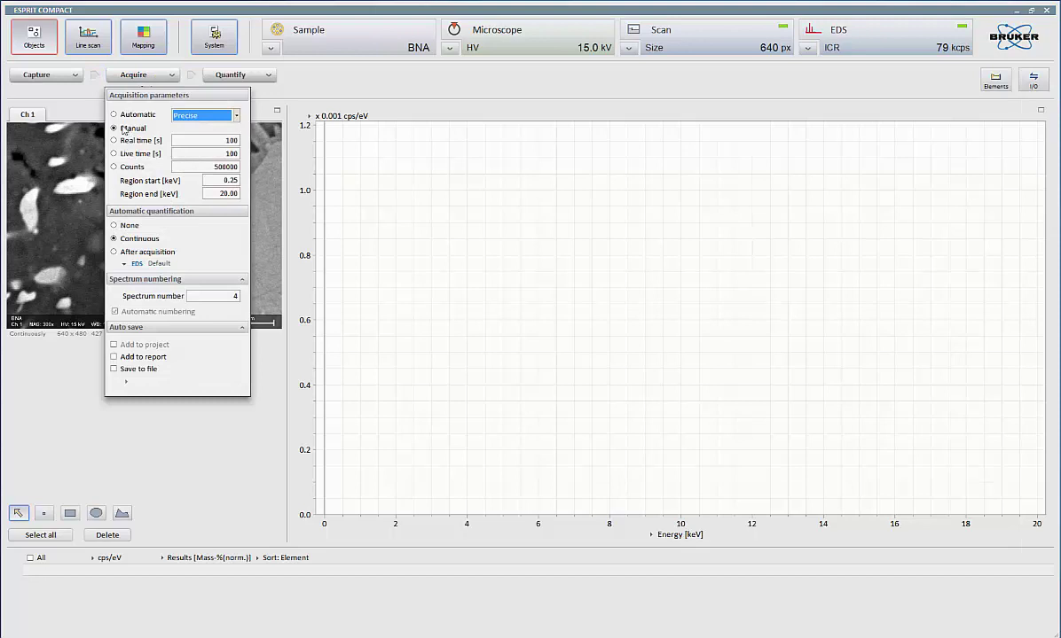
click(312, 73)
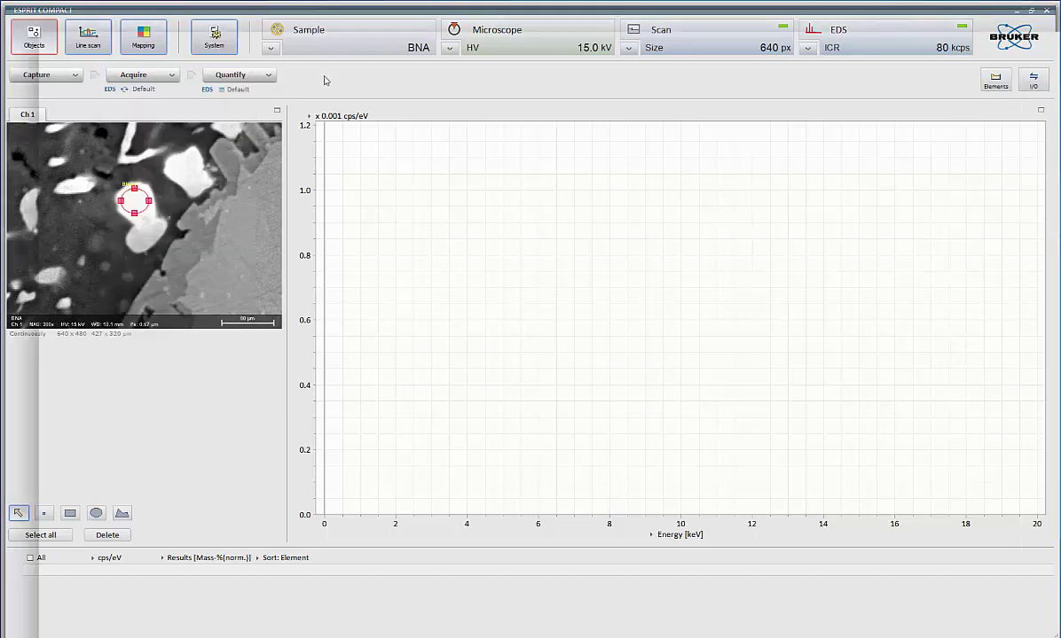
click(132, 76)
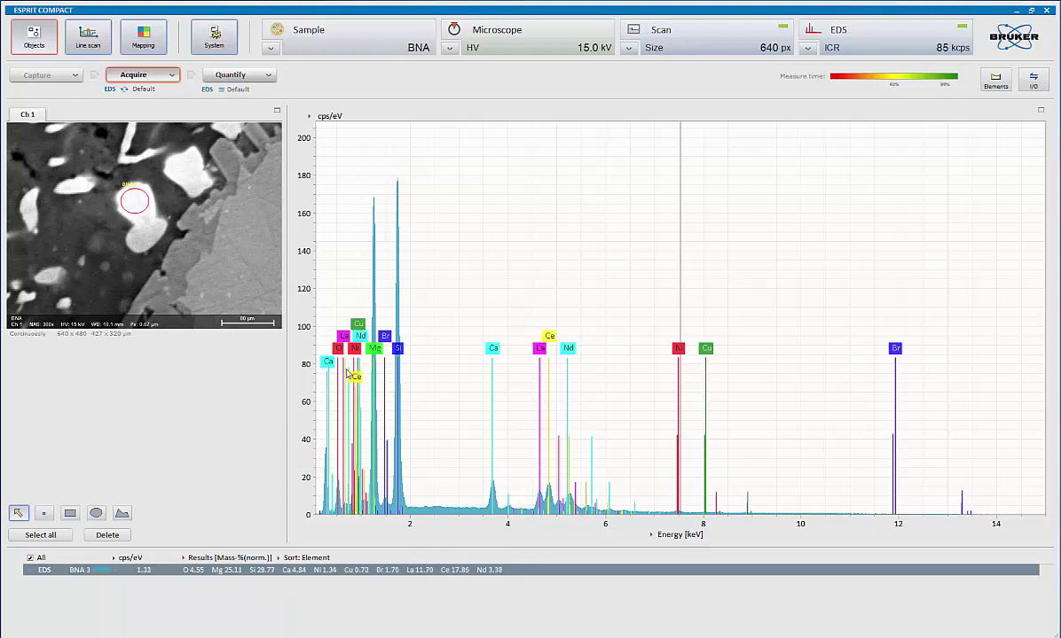
Zoom the spectrum and set automatic quantification during acquisition to None
scroll(360, 389, up, 3)
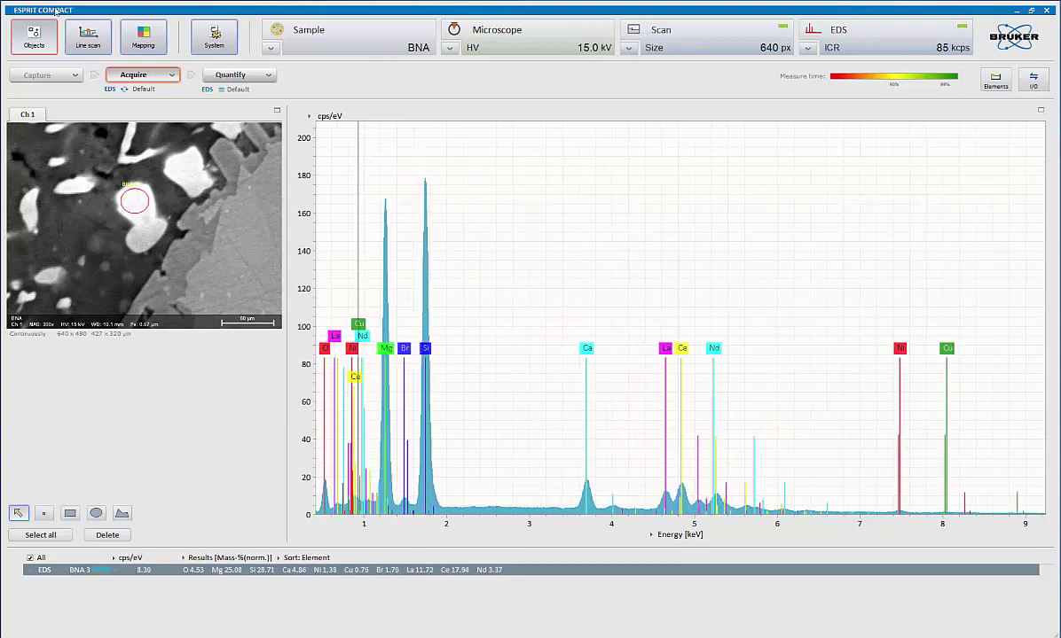
scroll(360, 389, up, 1)
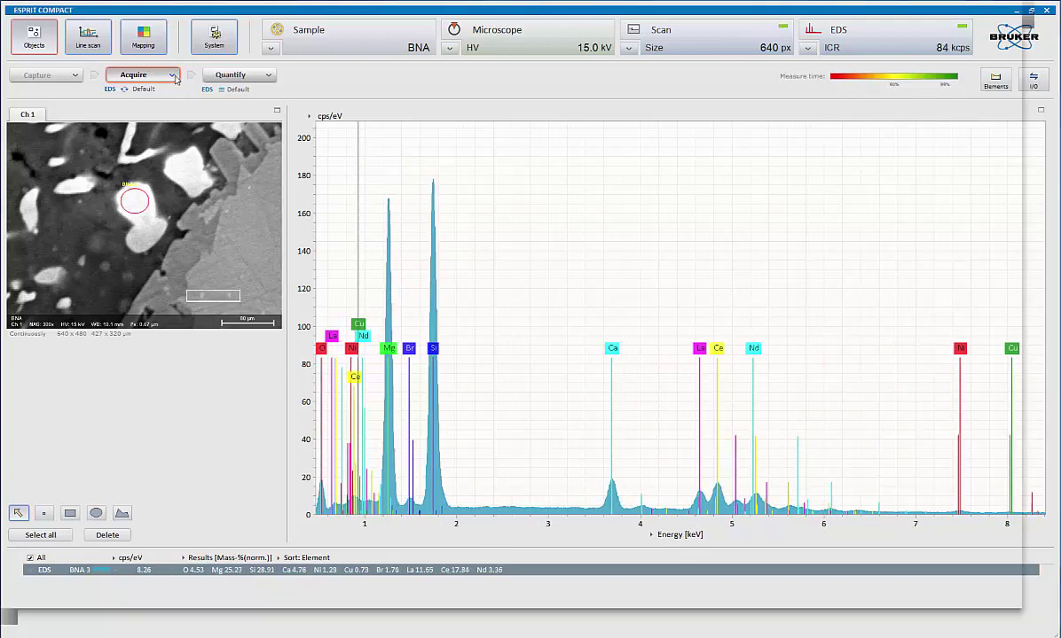
click(173, 78)
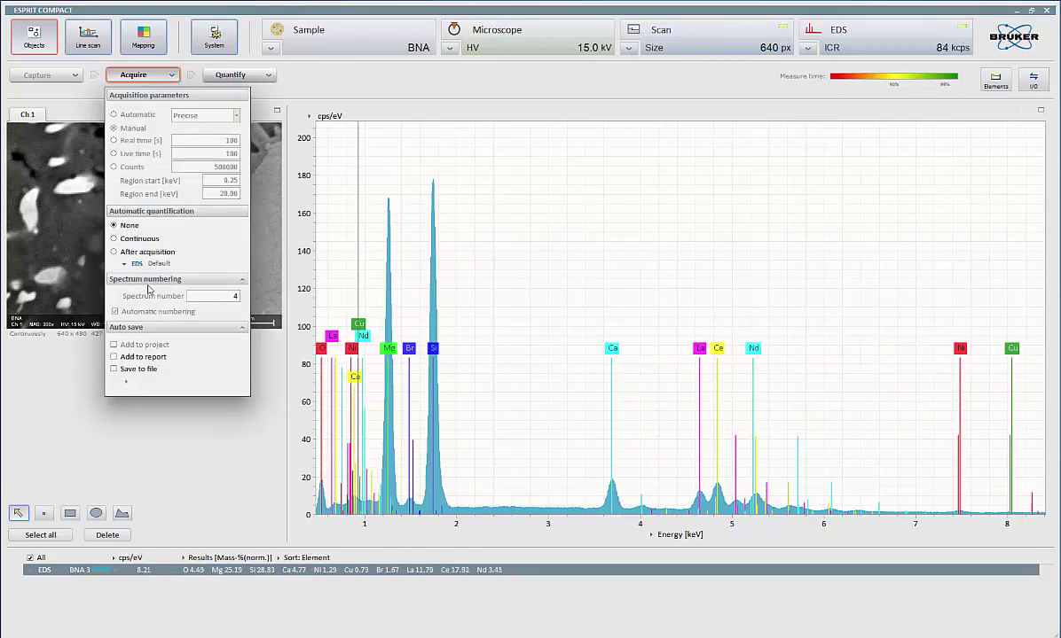
click(209, 435)
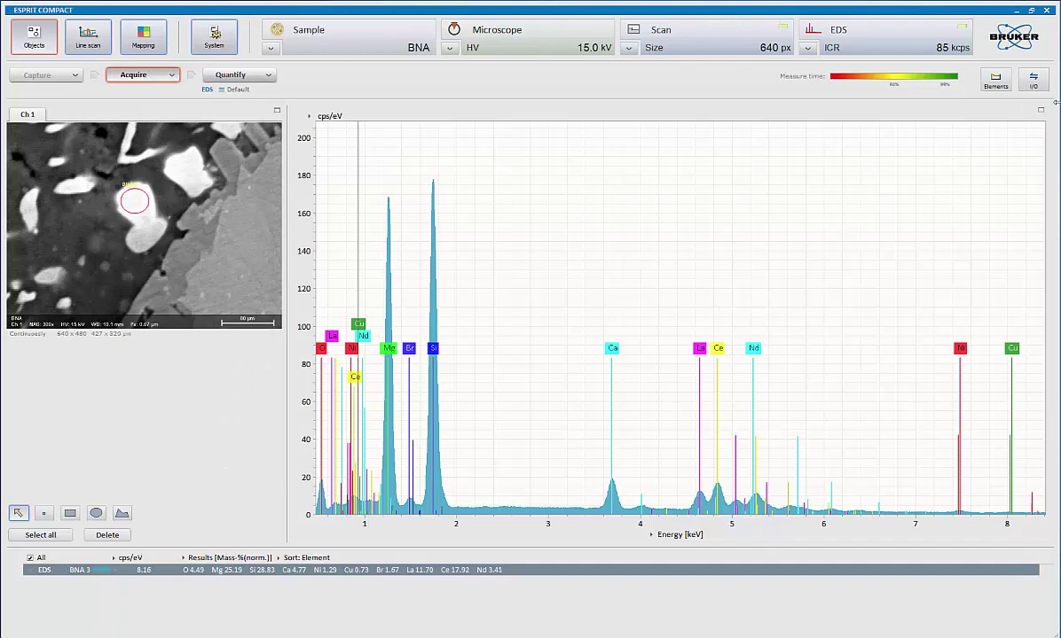
Place the periodic table beside the spectrum and clear all identified elements
click(995, 82)
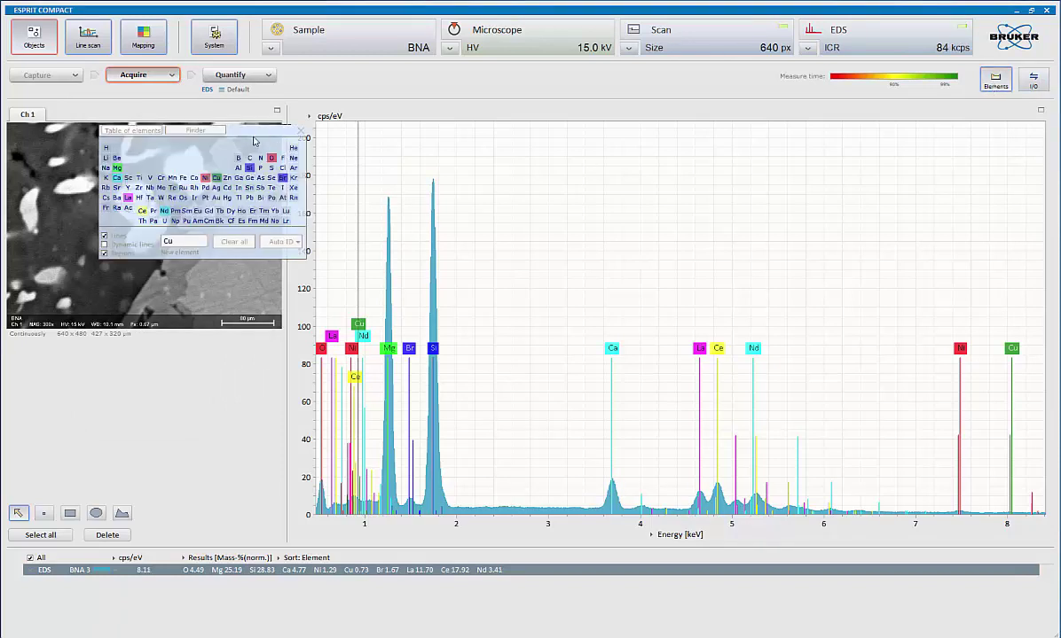
drag(253, 130, 939, 138)
click(915, 246)
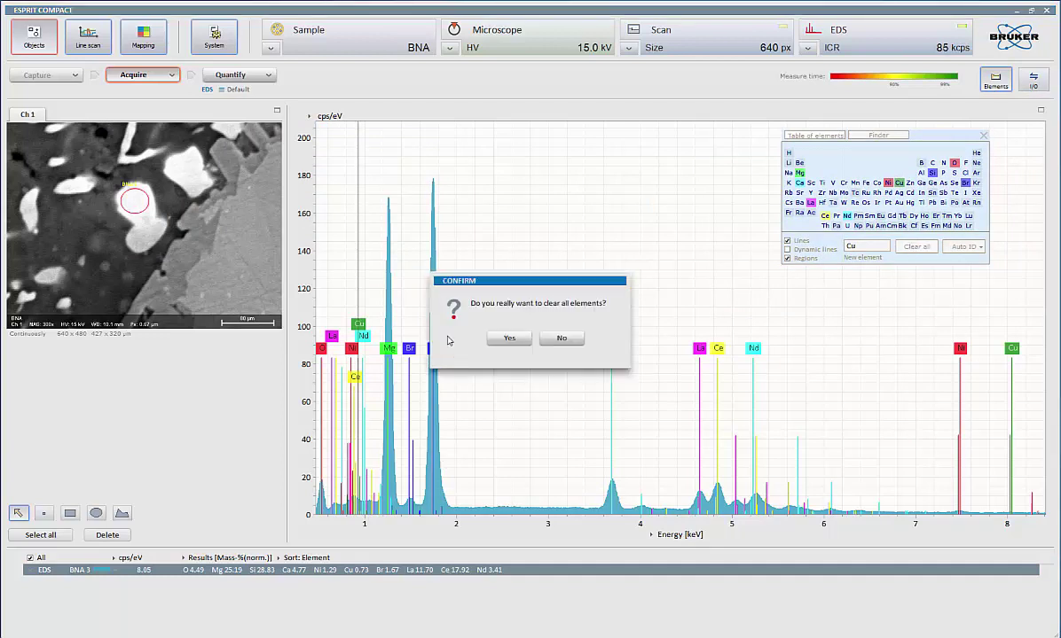
click(490, 339)
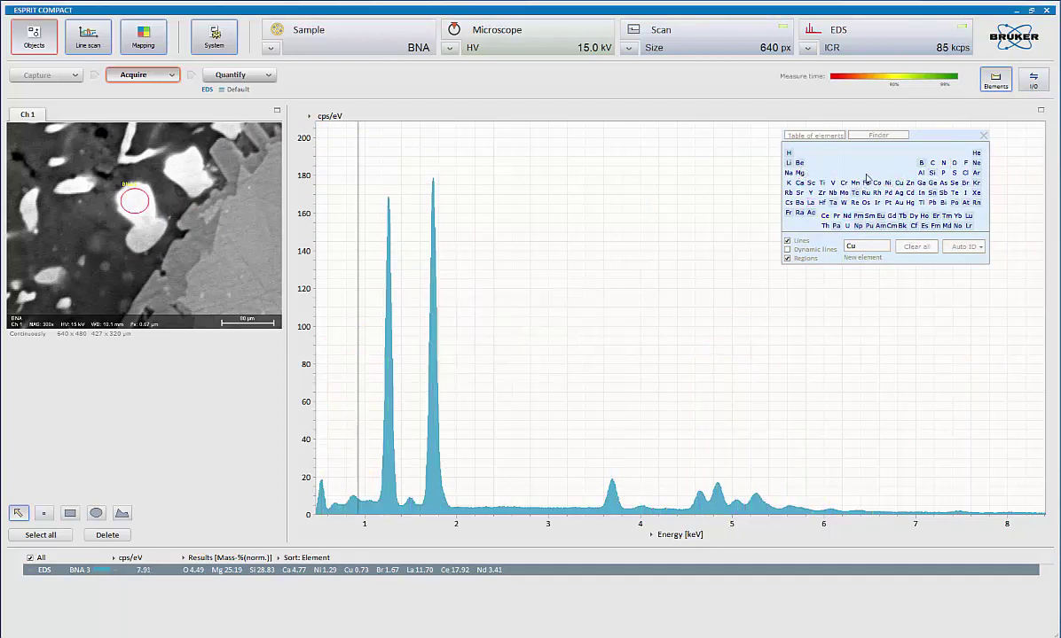
Mark Si and Al on the spectrum, removing the Cl marker
click(932, 172)
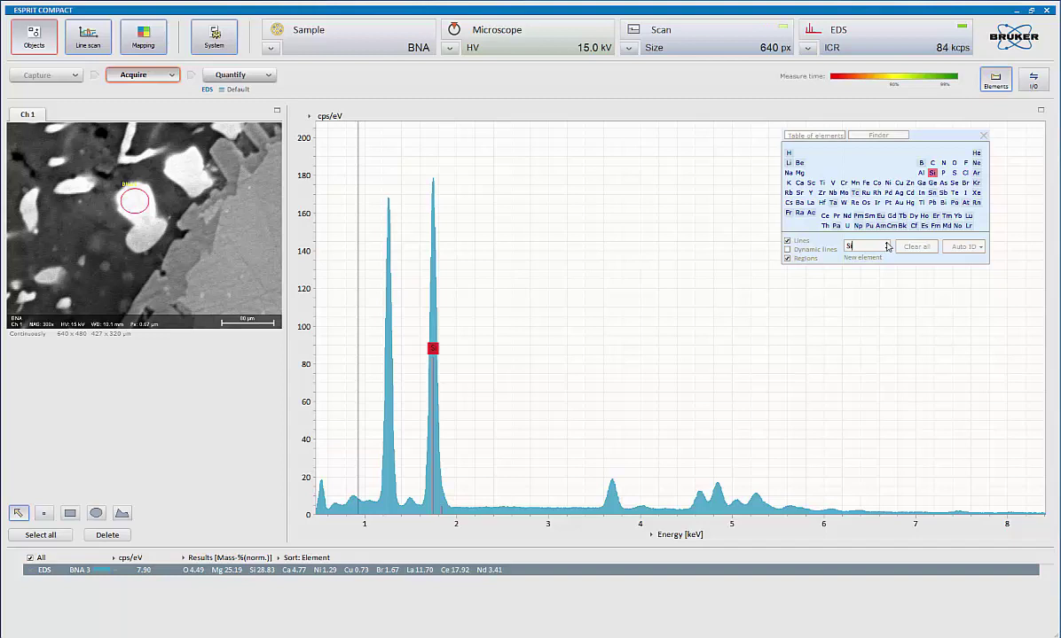
click(886, 244)
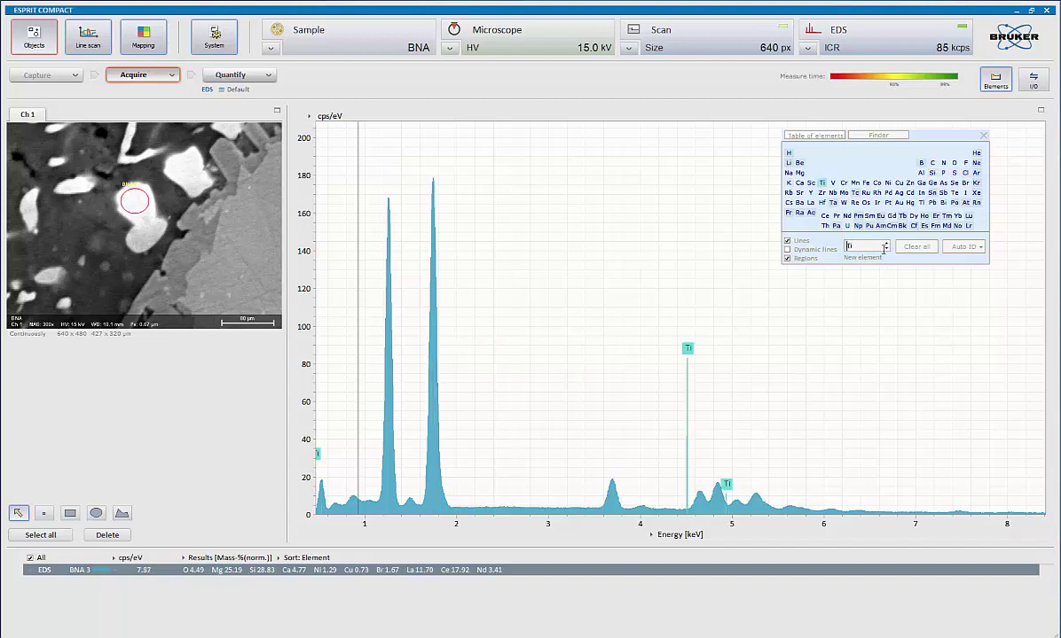
click(885, 250)
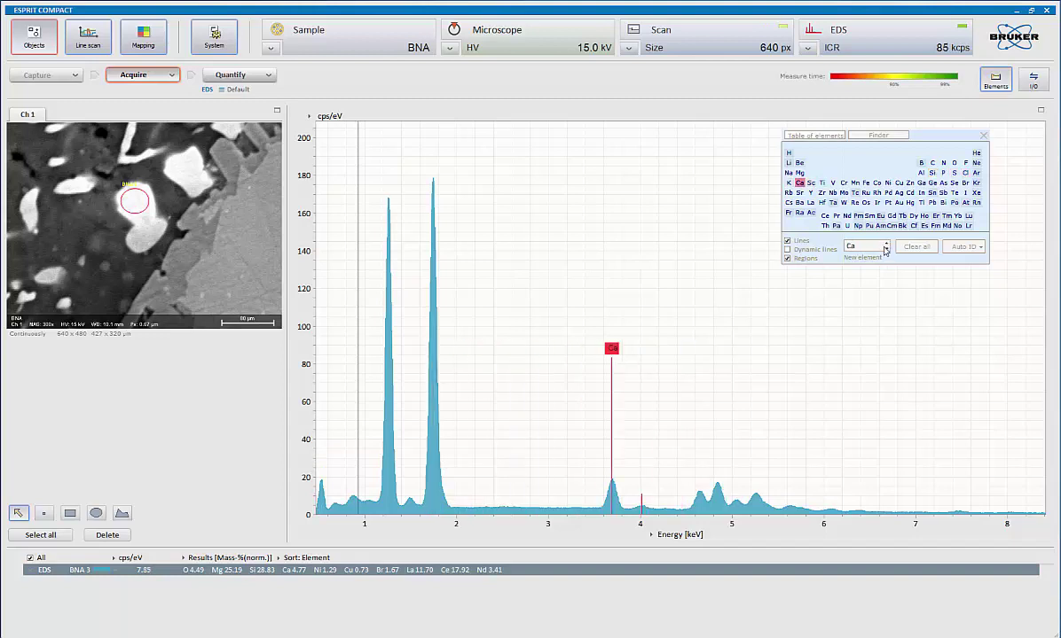
click(885, 250)
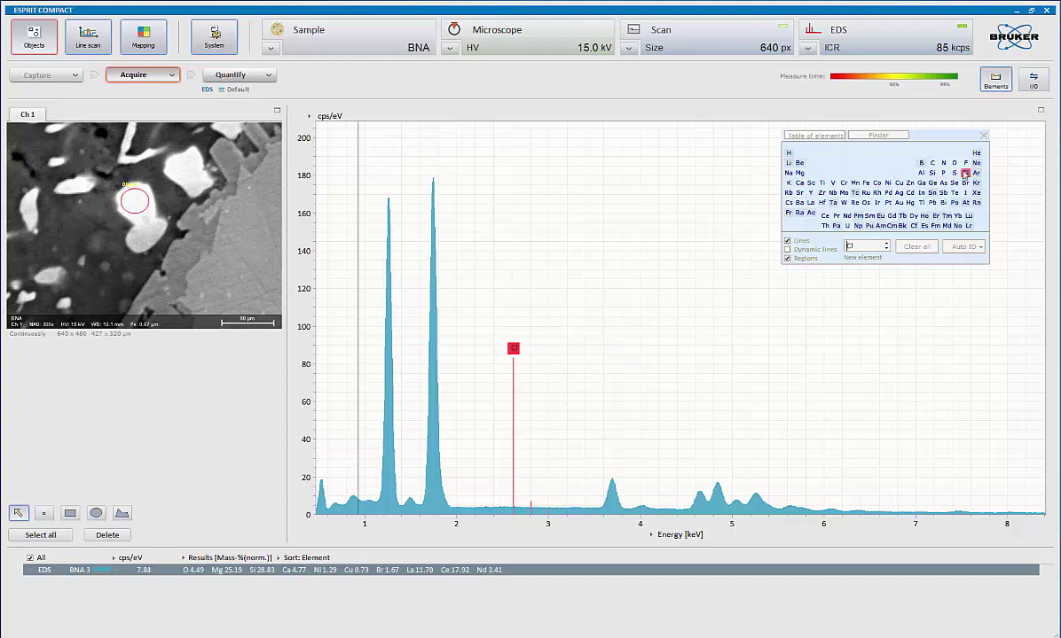
click(894, 164)
click(920, 173)
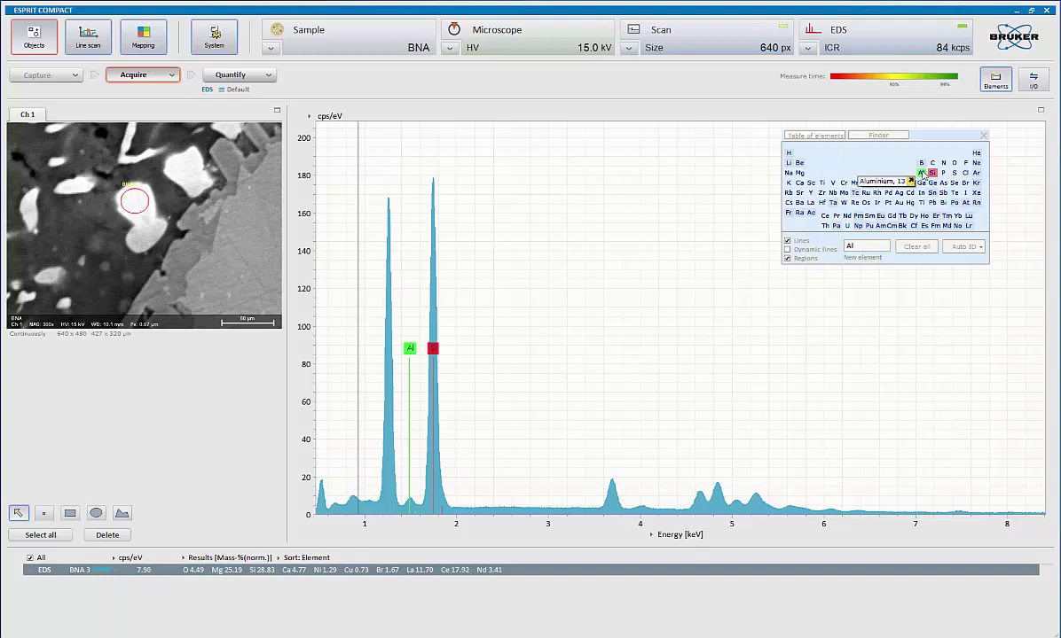
Look up candidate lines for the 3.7 keV peak in the Finder
click(829, 133)
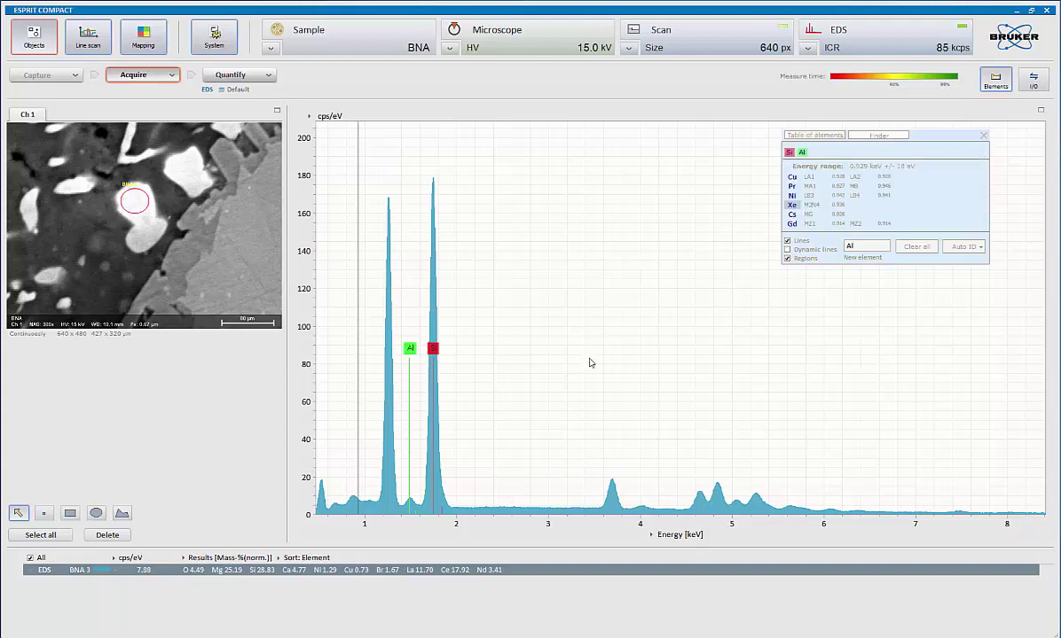
click(612, 373)
click(611, 373)
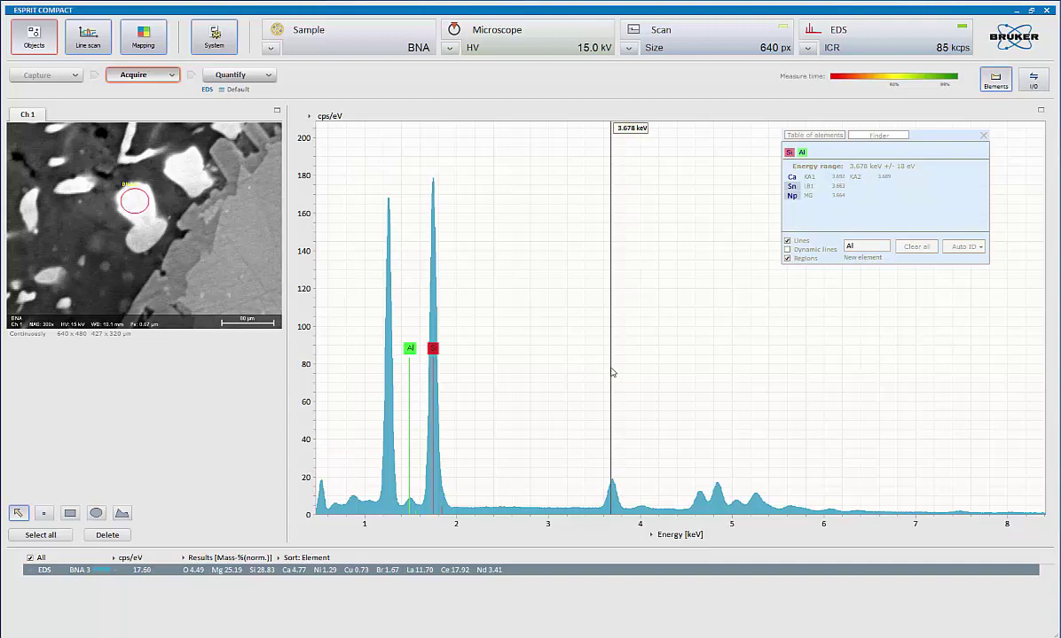
click(613, 372)
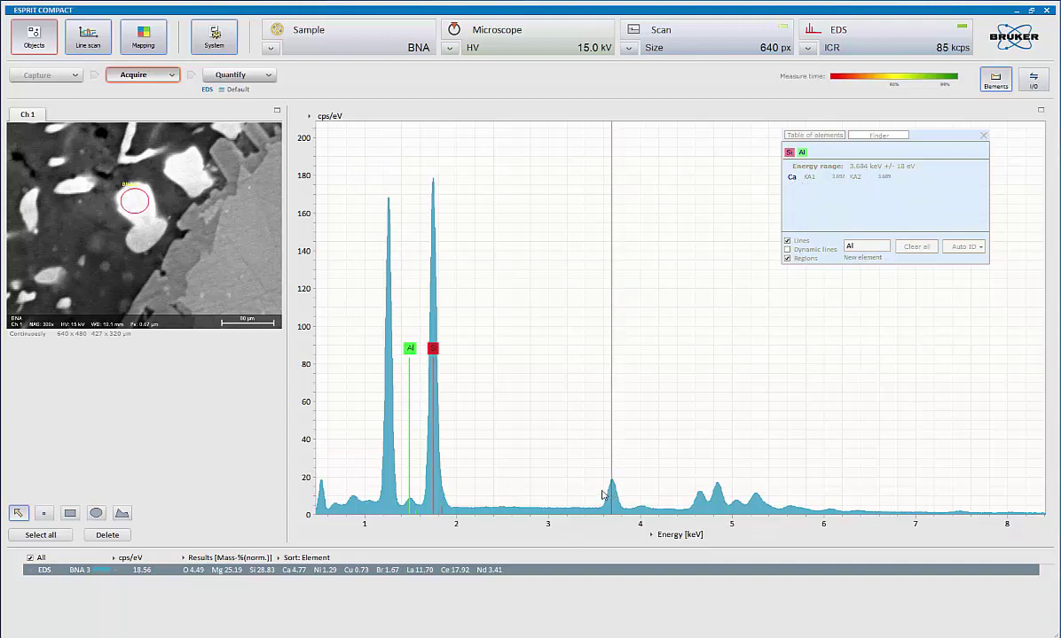
drag(602, 495, 623, 483)
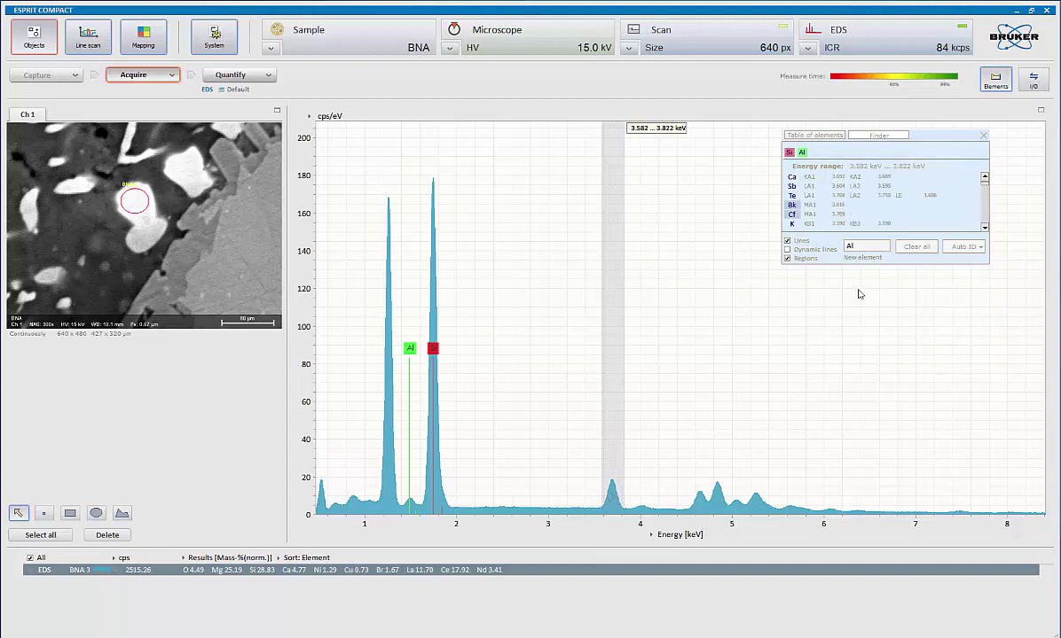
Identify the 3.7 keV peak as Ca after ruling out Sb
click(791, 178)
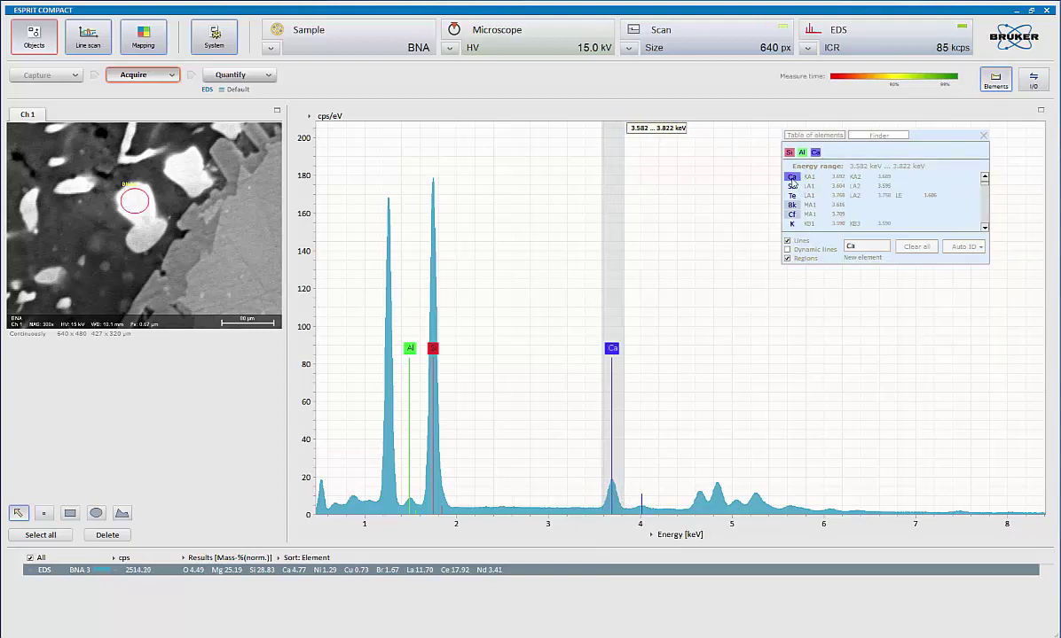
click(792, 179)
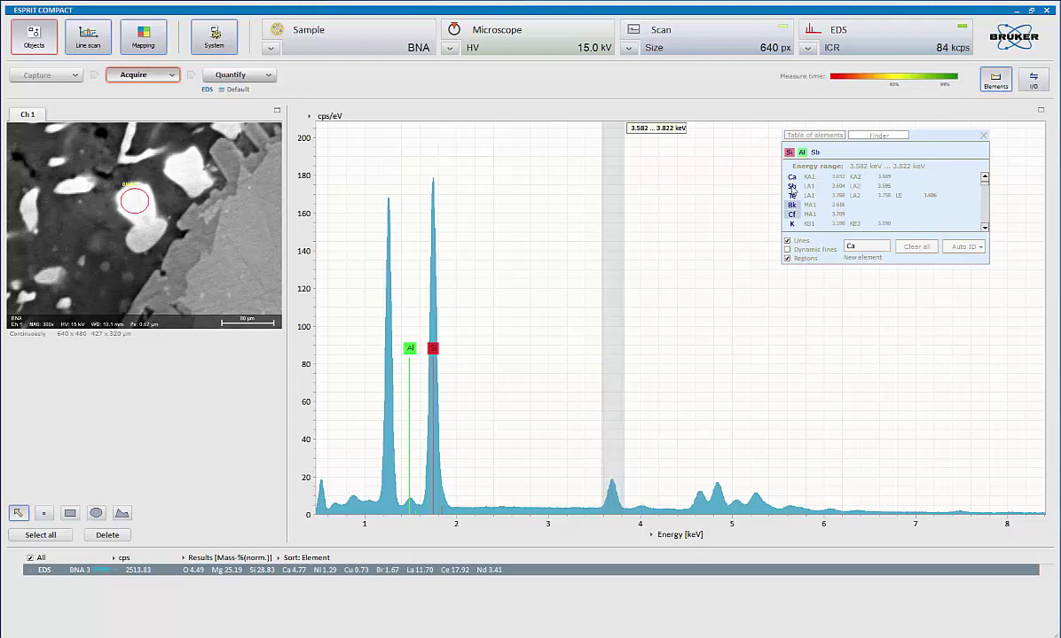
click(793, 187)
click(793, 188)
click(792, 179)
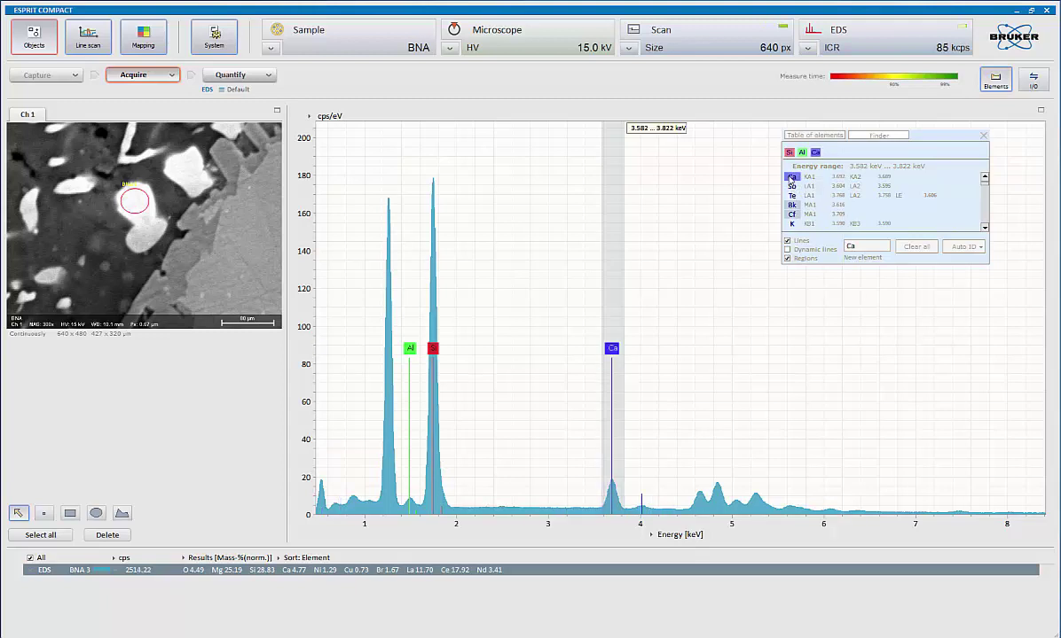
click(981, 250)
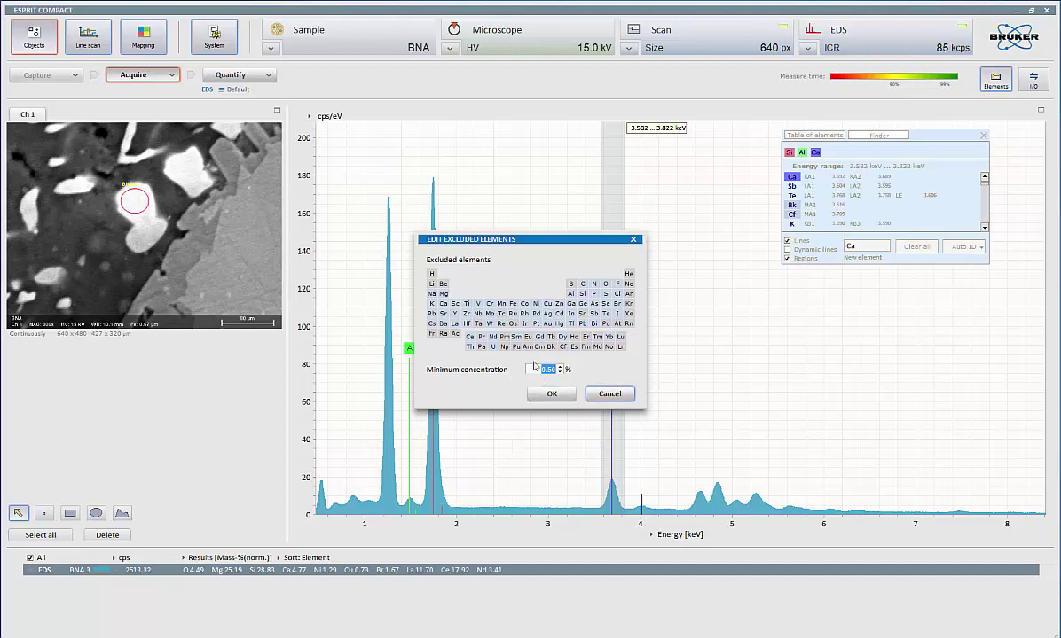
click(550, 395)
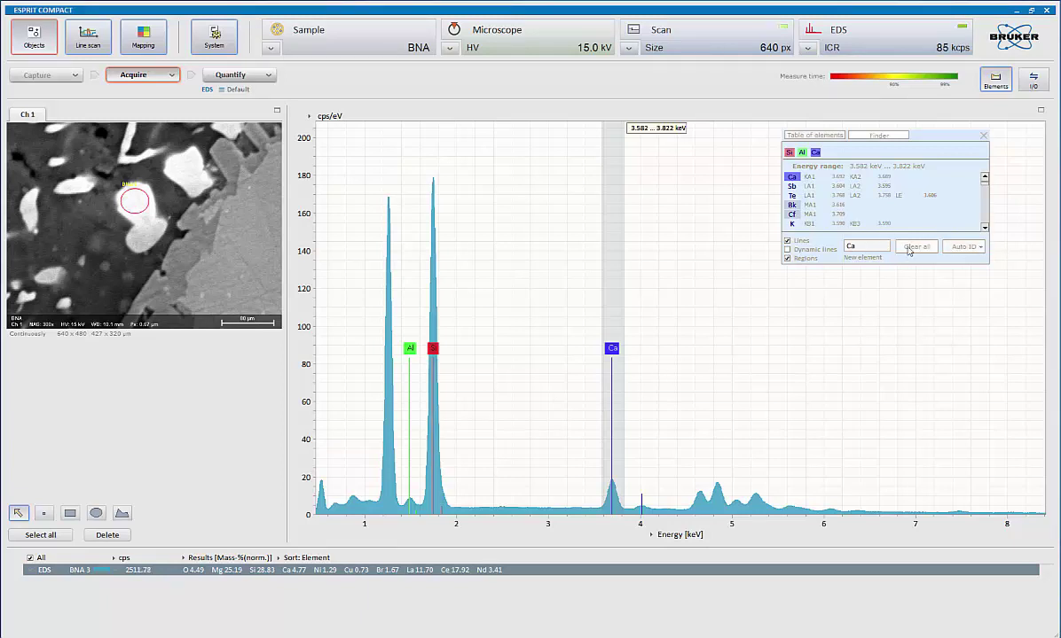
Replace the markers with Auto ID results (O, Mg, Si, Ca, Ni, Cu, La, Ce, Nd), excluding Br
click(909, 248)
click(506, 339)
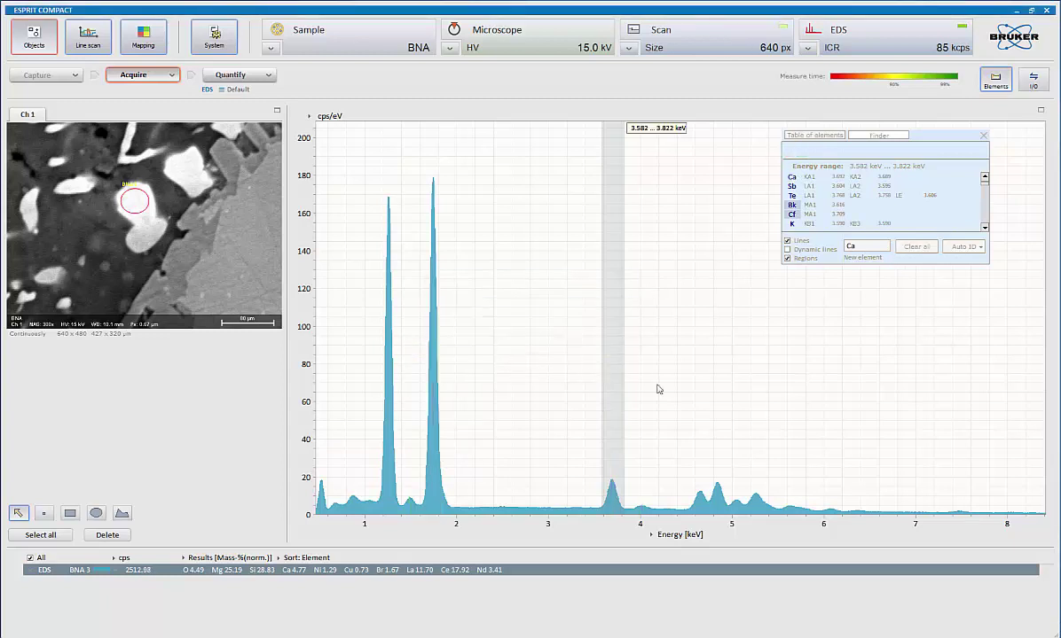
click(963, 248)
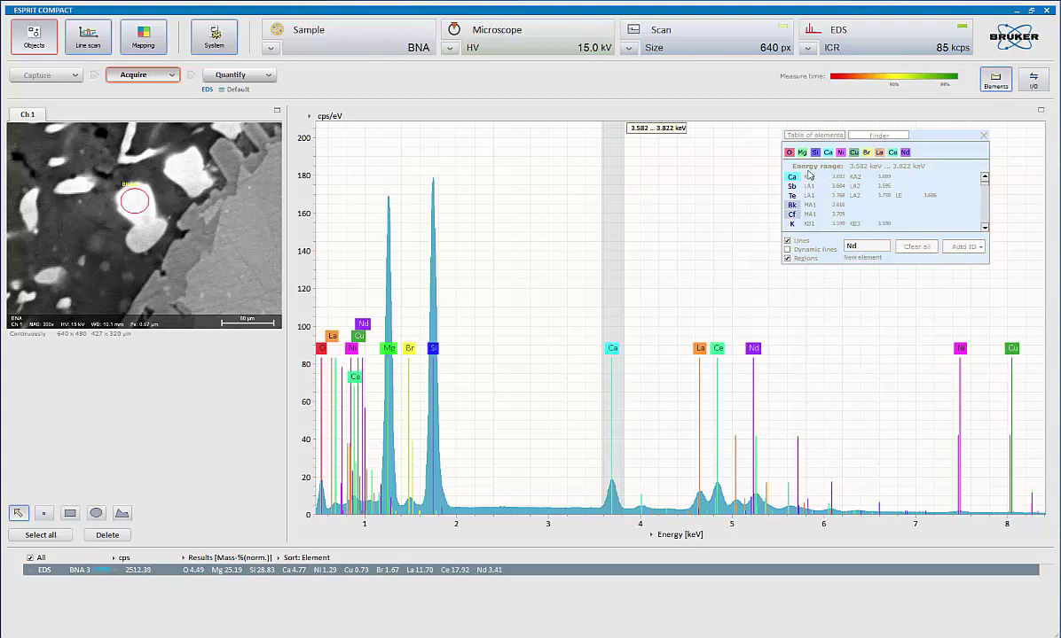
click(815, 136)
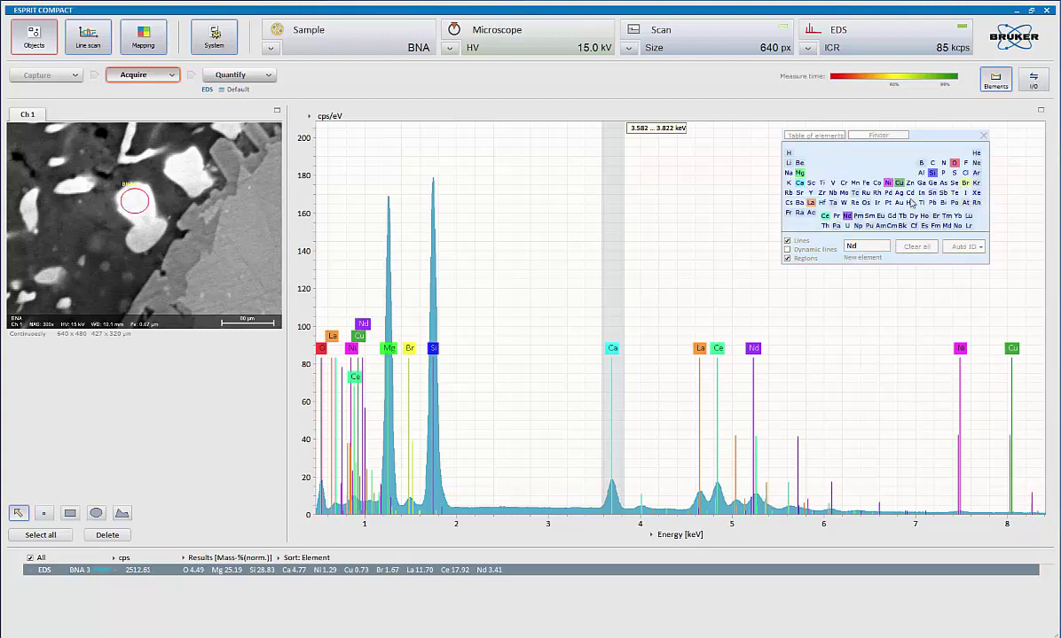
click(968, 183)
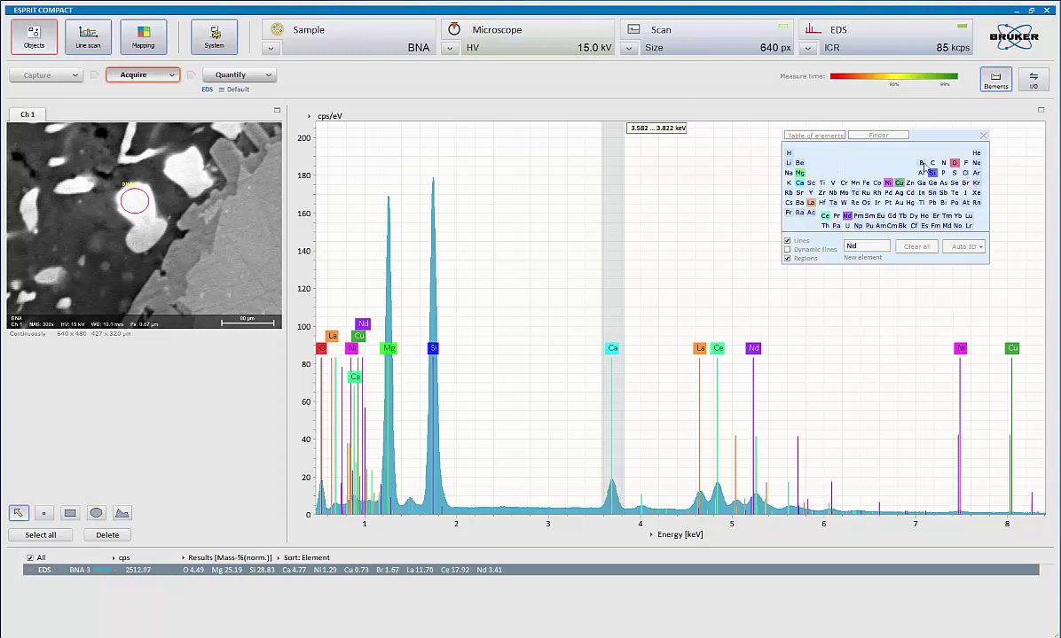
click(722, 435)
Show the spectrum at 3.3–9.2 keV and 0–40 cps/eV with dynamic element lines
scroll(723, 435, up, 2)
drag(747, 536, 533, 529)
drag(295, 439, 313, 310)
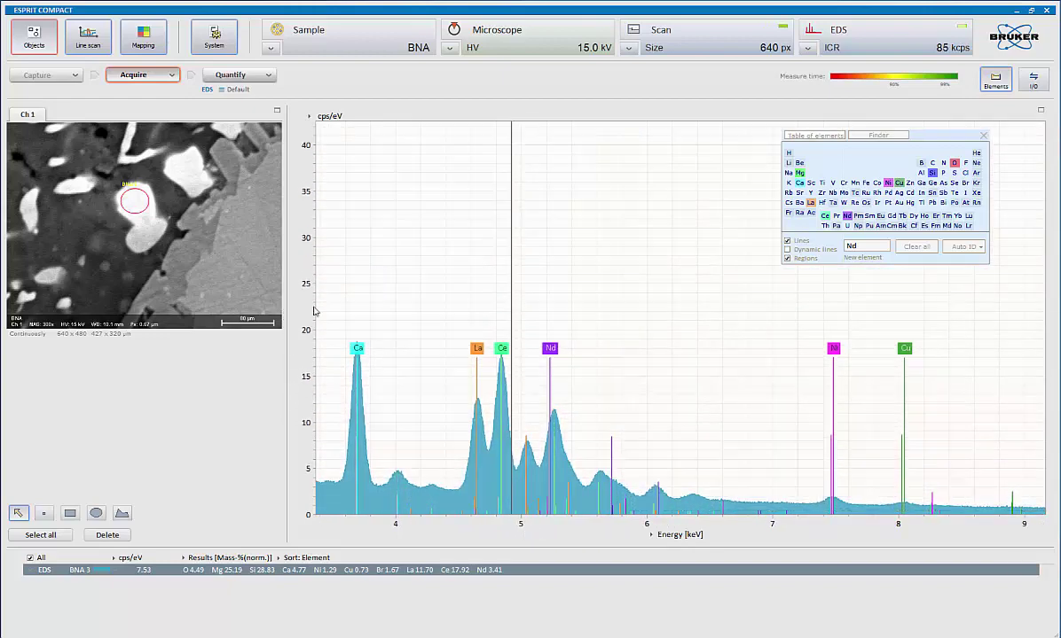
click(786, 250)
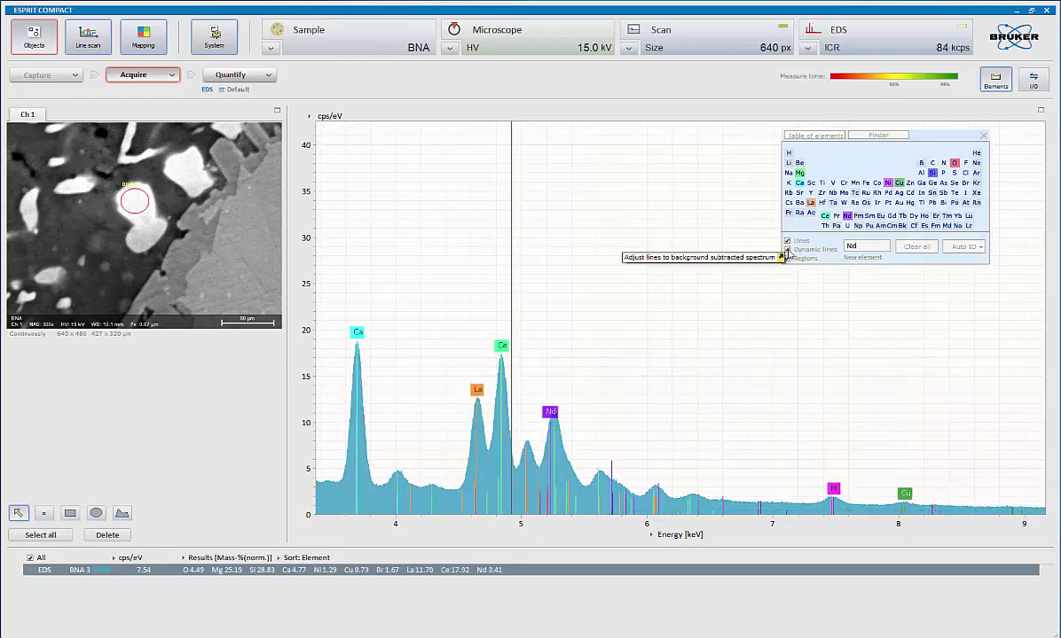
Switch the quantification method mode to Automatic
click(268, 75)
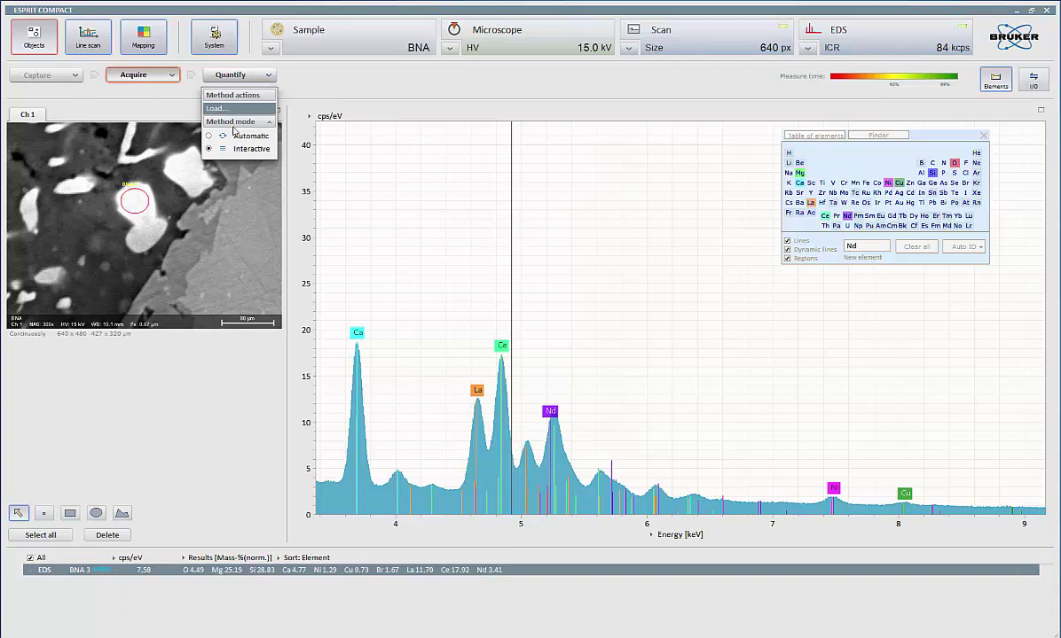
click(209, 137)
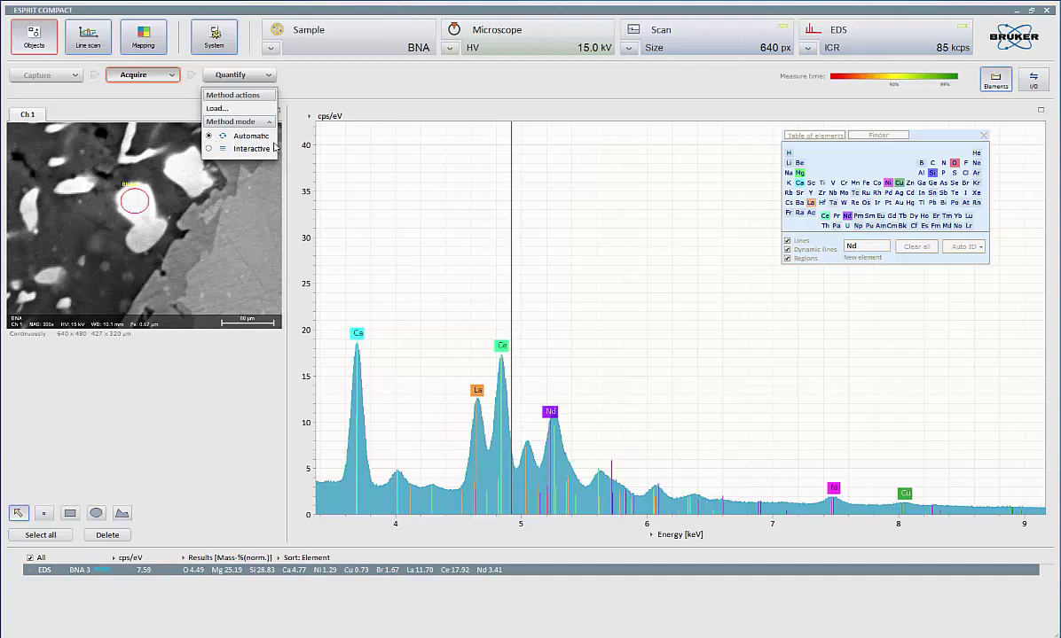
click(315, 94)
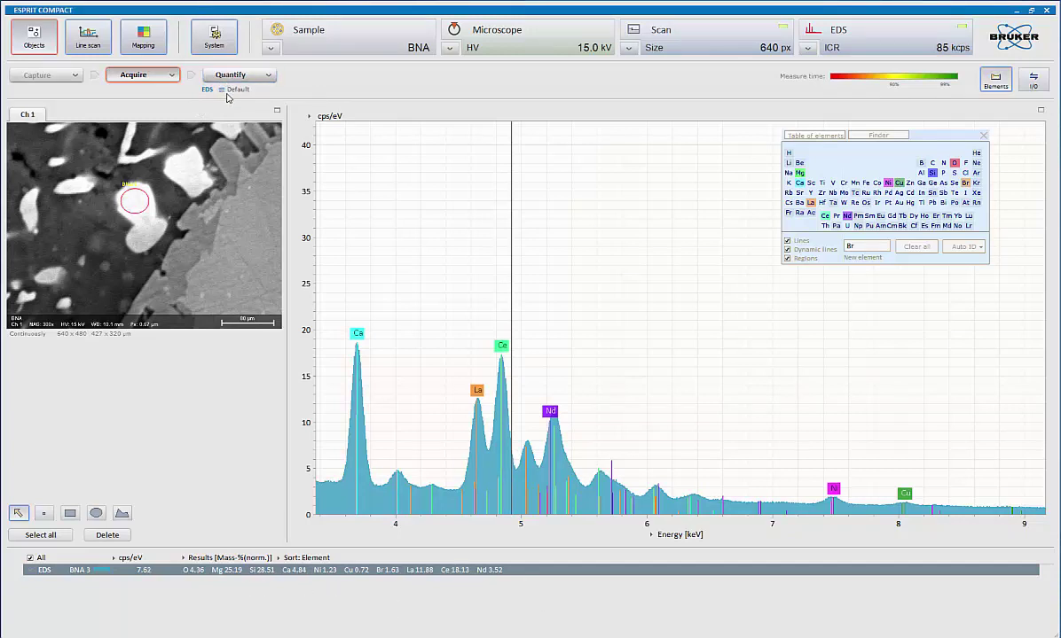
Quantify BNA 3 and show full-screen results with the background curve visible
click(233, 78)
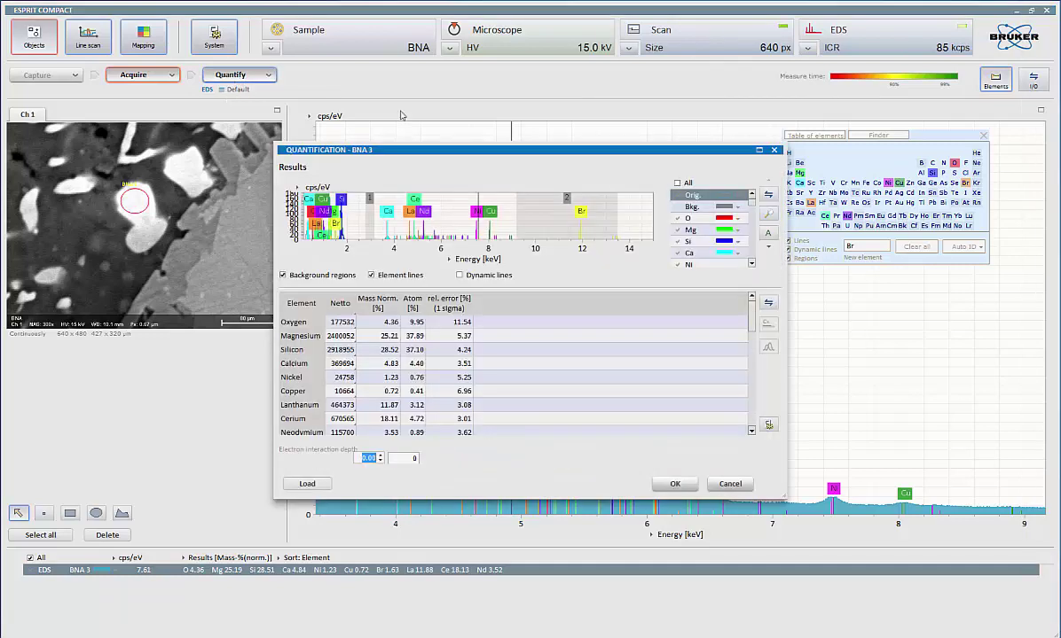
double_click(713, 147)
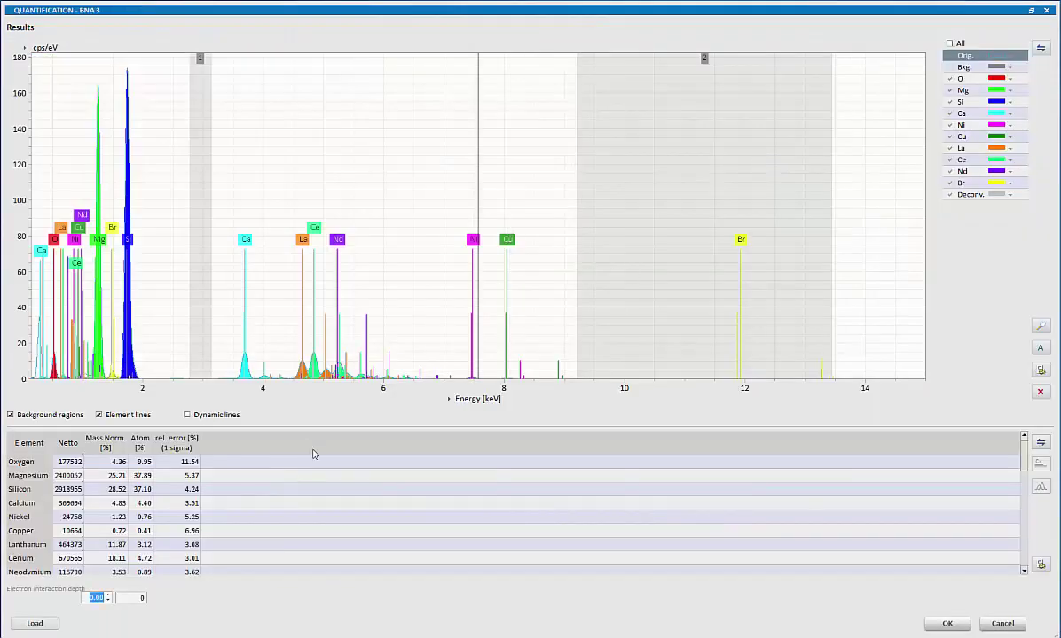
drag(328, 420, 336, 460)
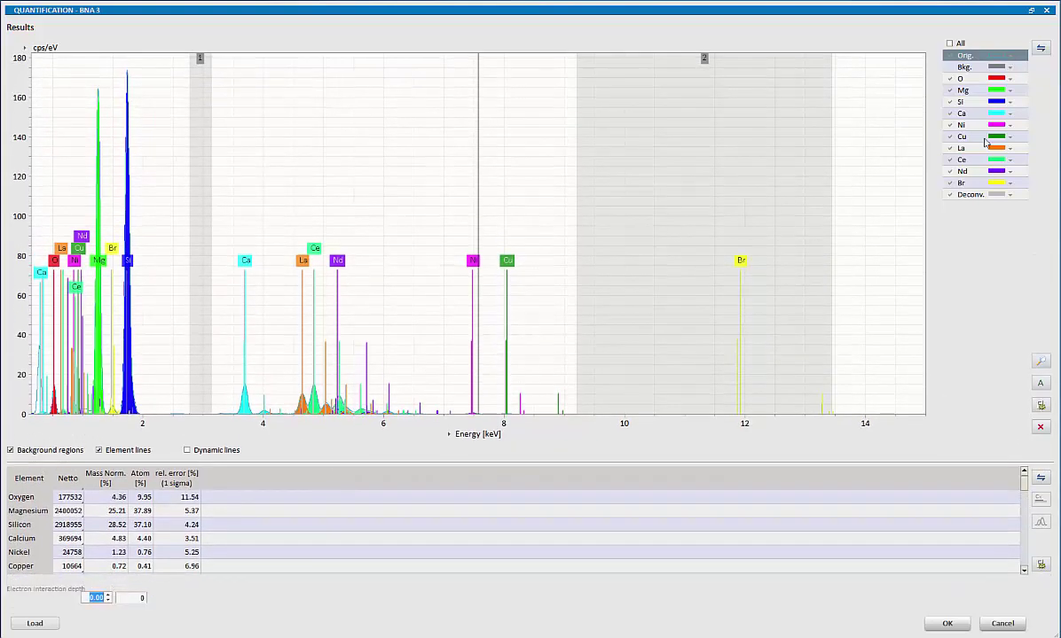
click(968, 69)
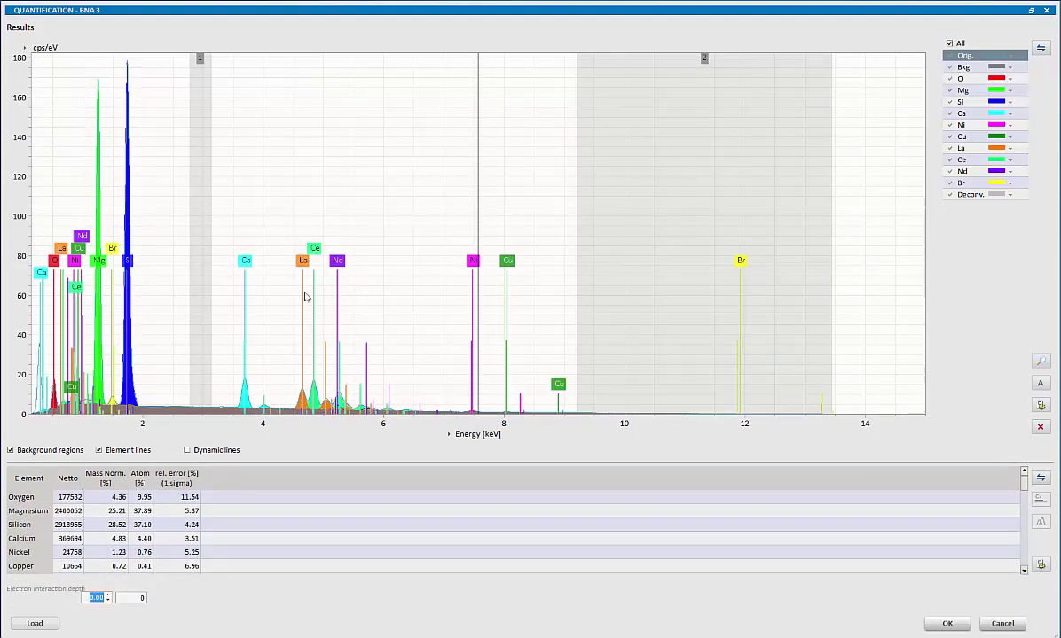
Toggle the background curve off and on, then zoom into 3.7–7.5 keV and 0–21 cps/eV
click(951, 69)
click(952, 69)
scroll(24, 373, up, 3)
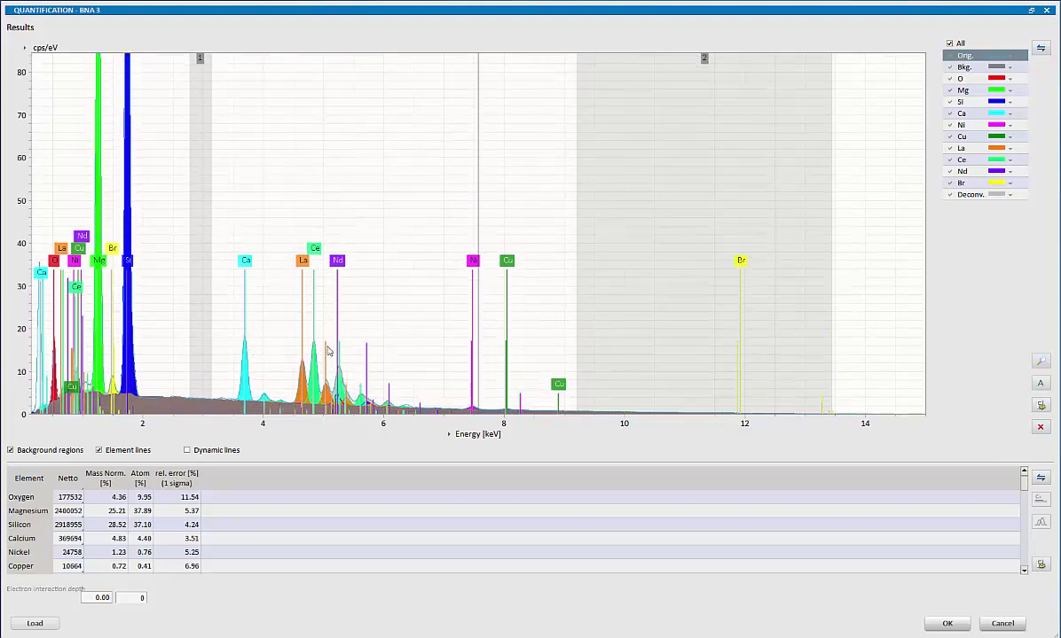
scroll(328, 351, up, 3)
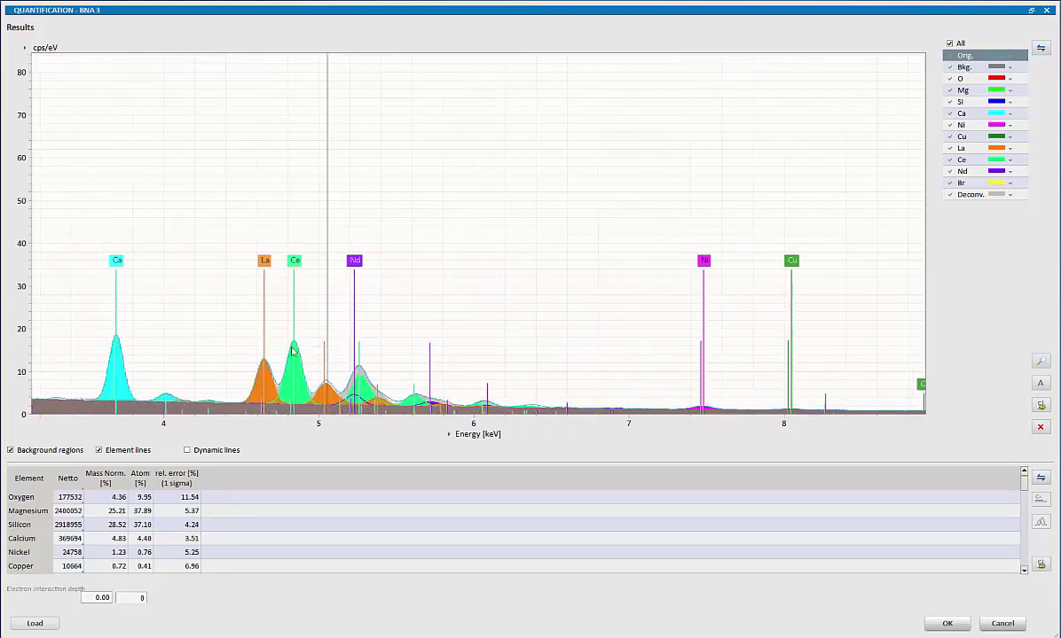
scroll(21, 338, up, 3)
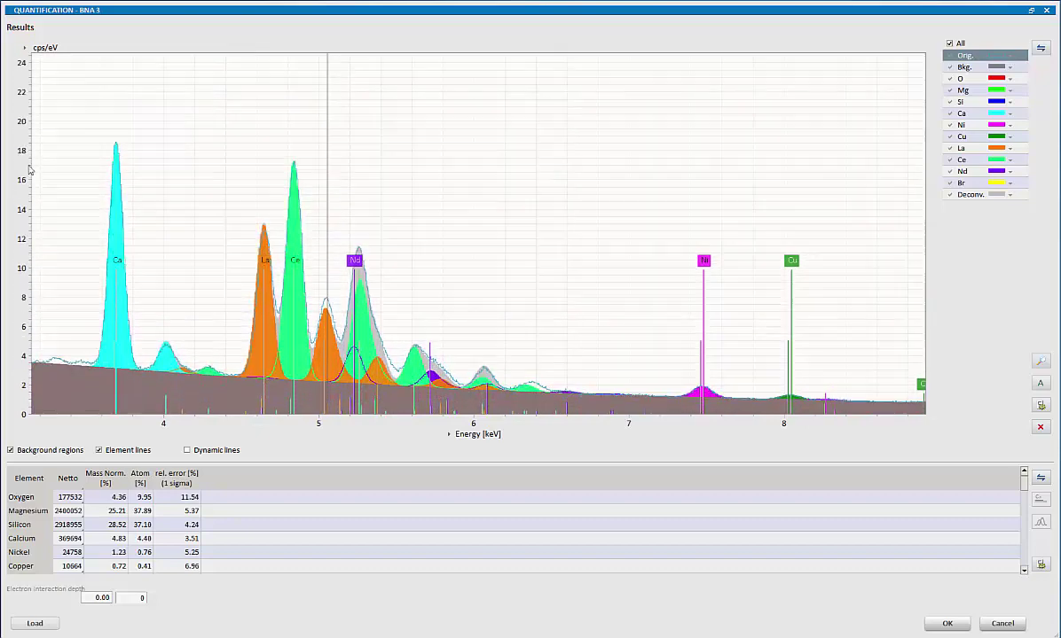
scroll(307, 335, up, 2)
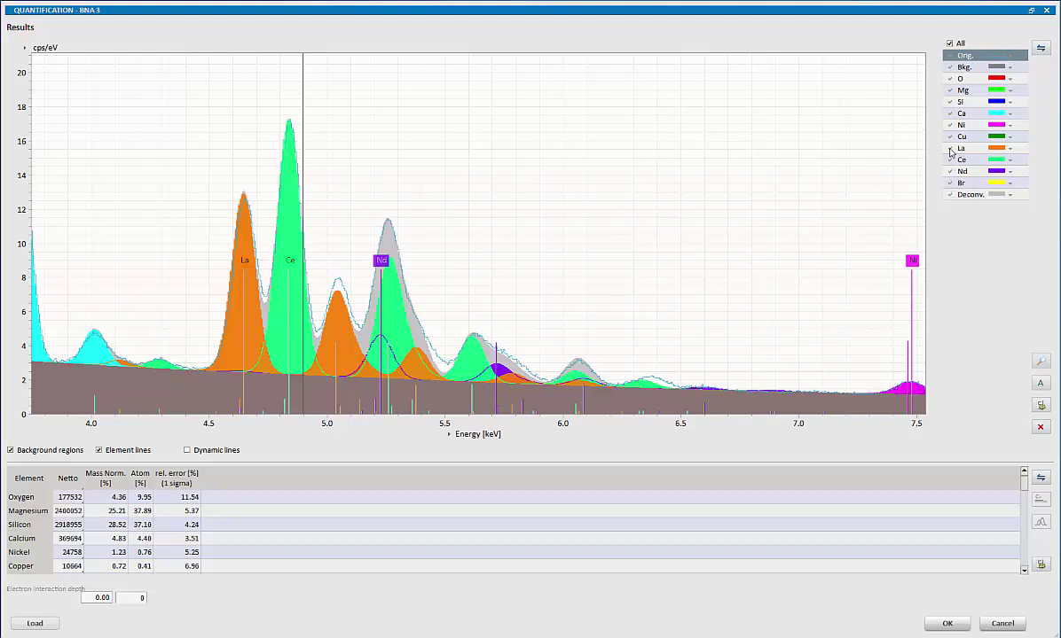
Hide the La, Ce, Br and Nd fits and the overall deconvolution curve
click(950, 148)
click(950, 160)
click(950, 195)
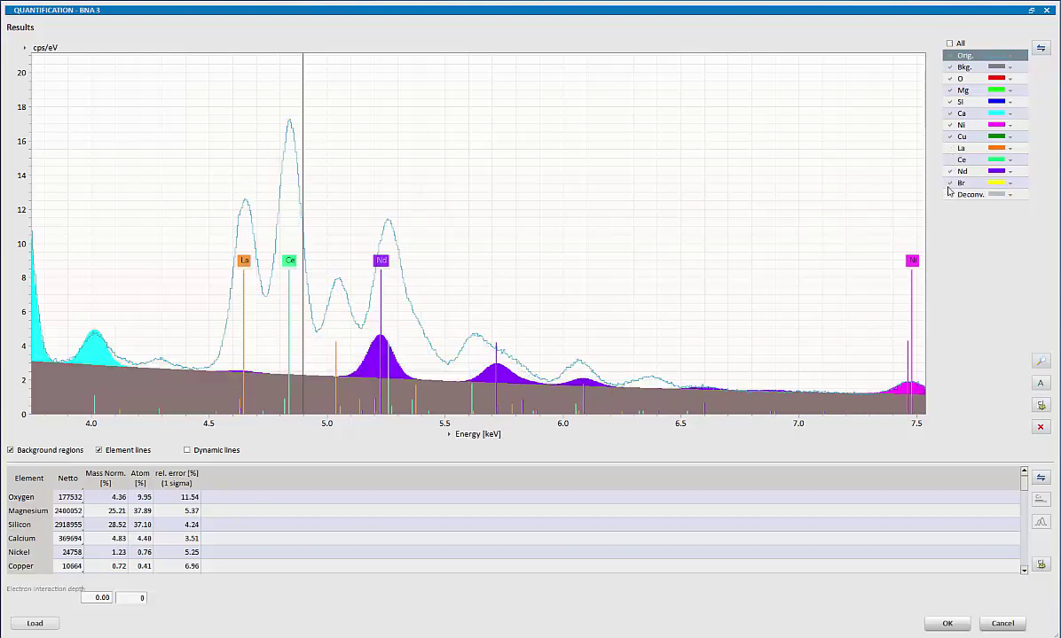
click(950, 183)
click(951, 172)
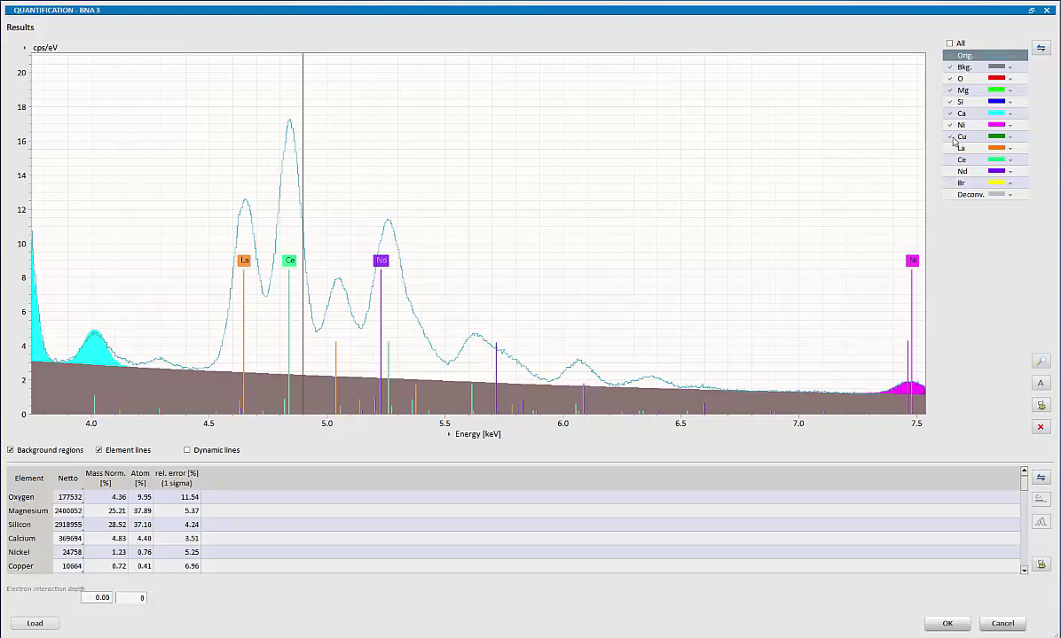
Compare the La, Ce and Nd fits, leave them hidden, and show the deconvolution fit
click(951, 149)
click(951, 149)
click(951, 149)
click(952, 149)
click(951, 160)
click(950, 160)
click(952, 163)
click(954, 166)
click(953, 171)
click(952, 171)
click(951, 195)
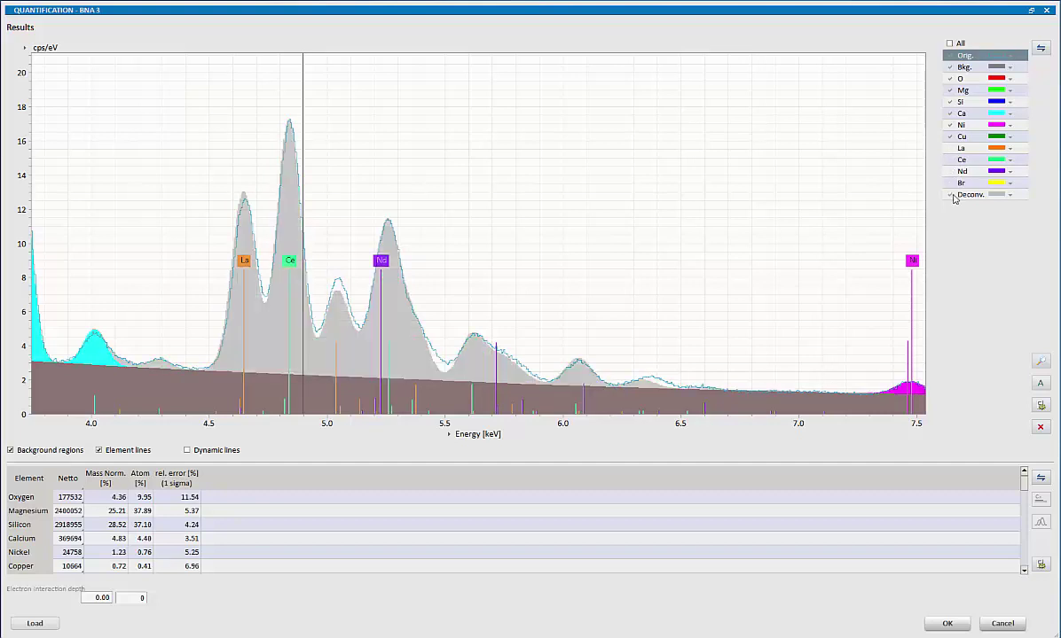
Check peak energies and place the marker on the unfitted peak at 5.040 keV
click(337, 219)
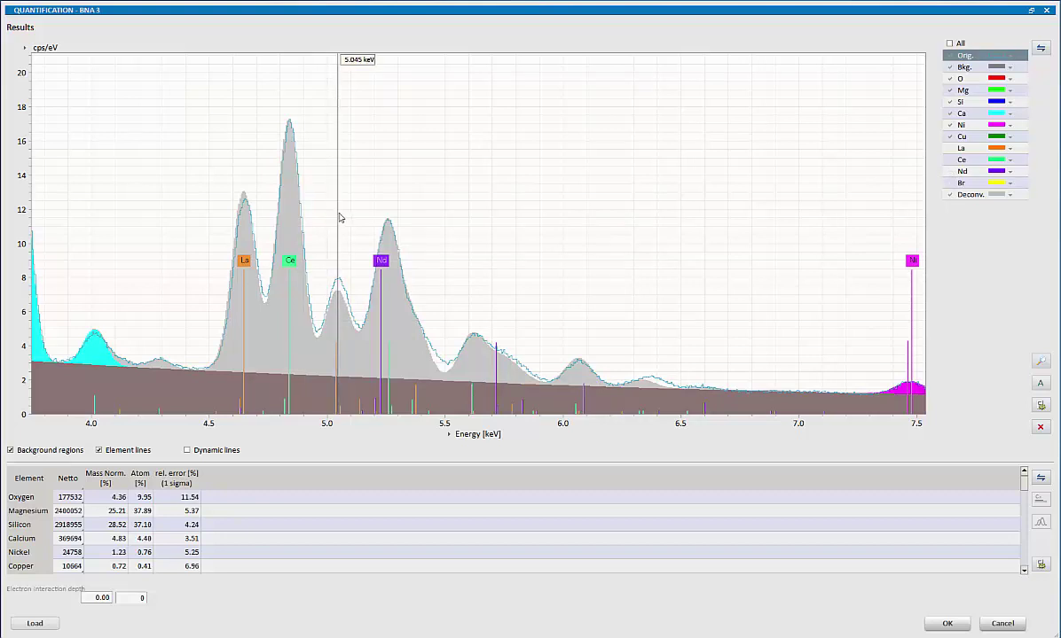
click(652, 294)
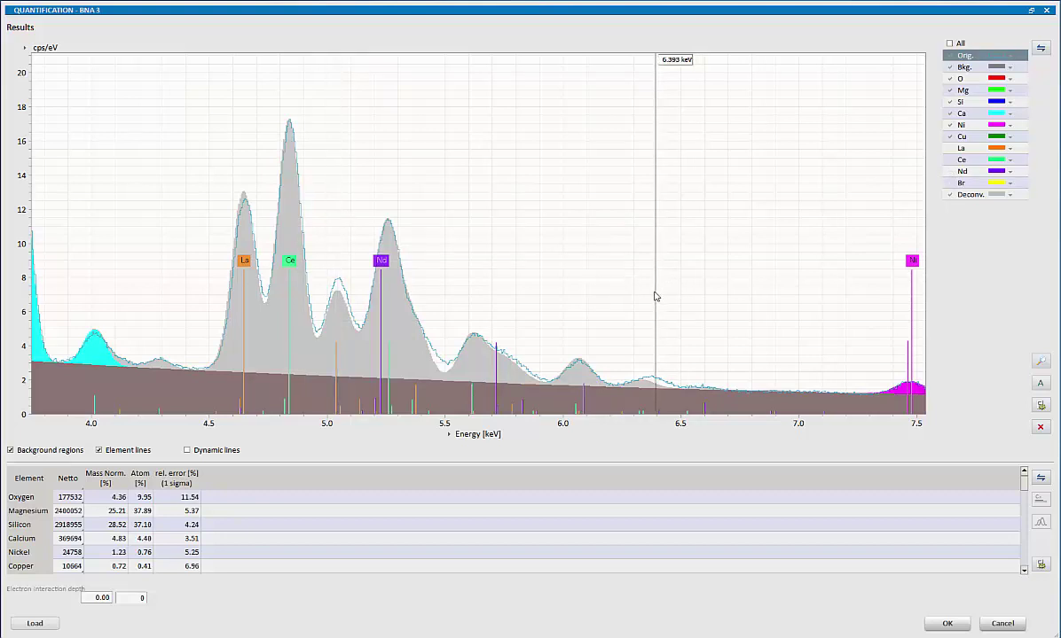
click(437, 289)
click(336, 238)
Find candidates for the 5.040 keV peak and add Pr to the quantification
double_click(337, 237)
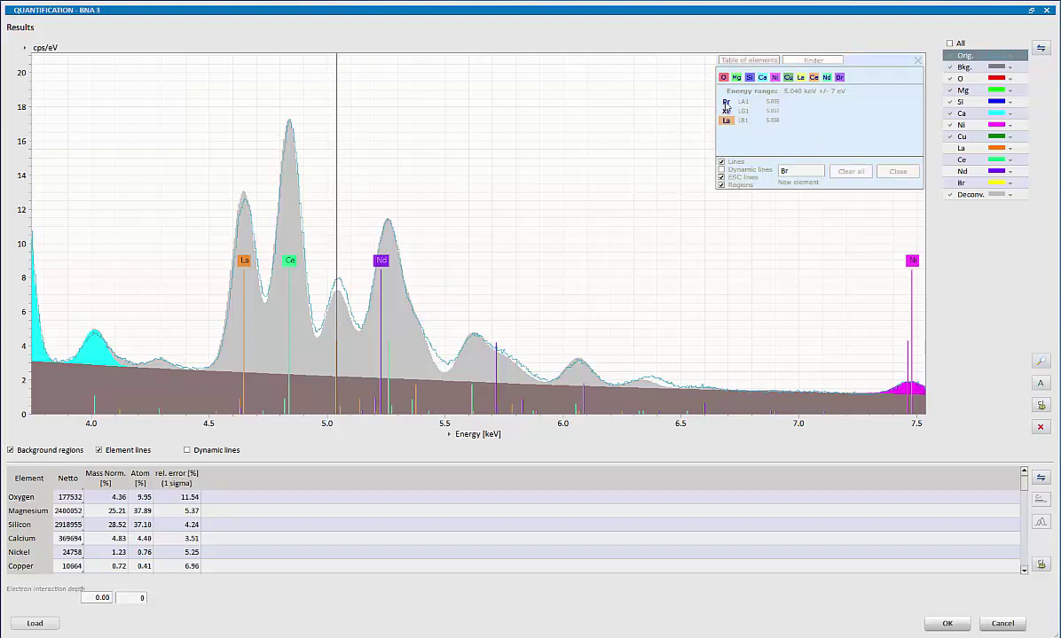
click(725, 103)
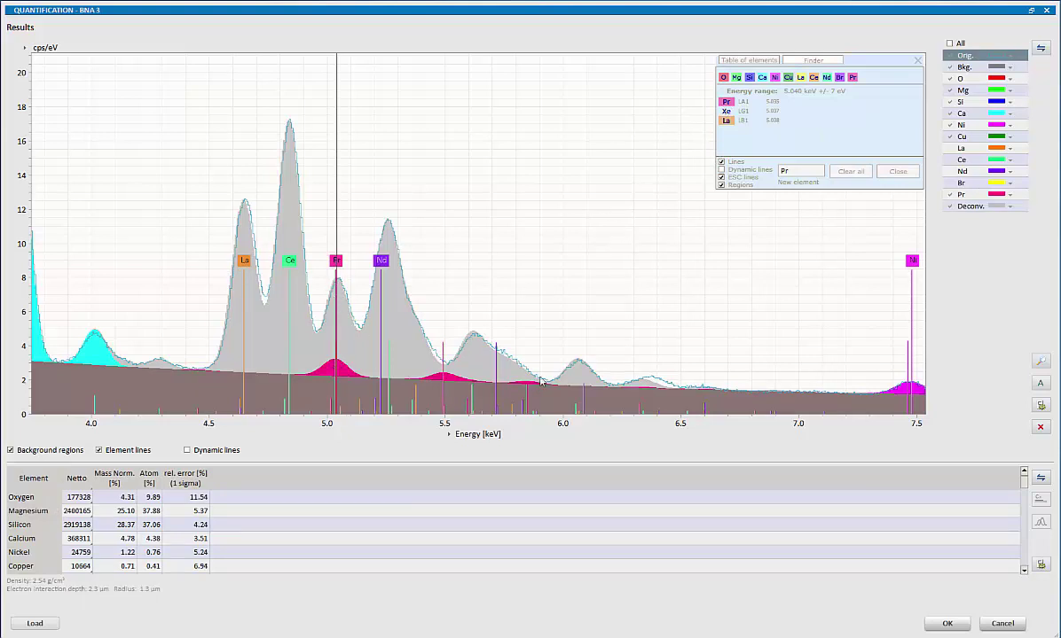
click(725, 103)
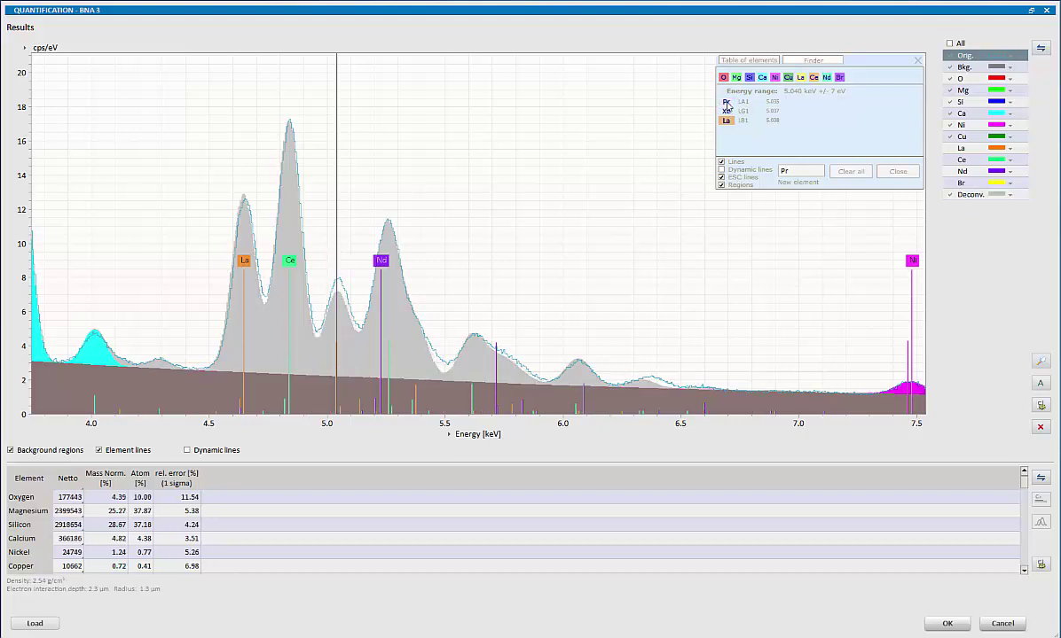
click(725, 103)
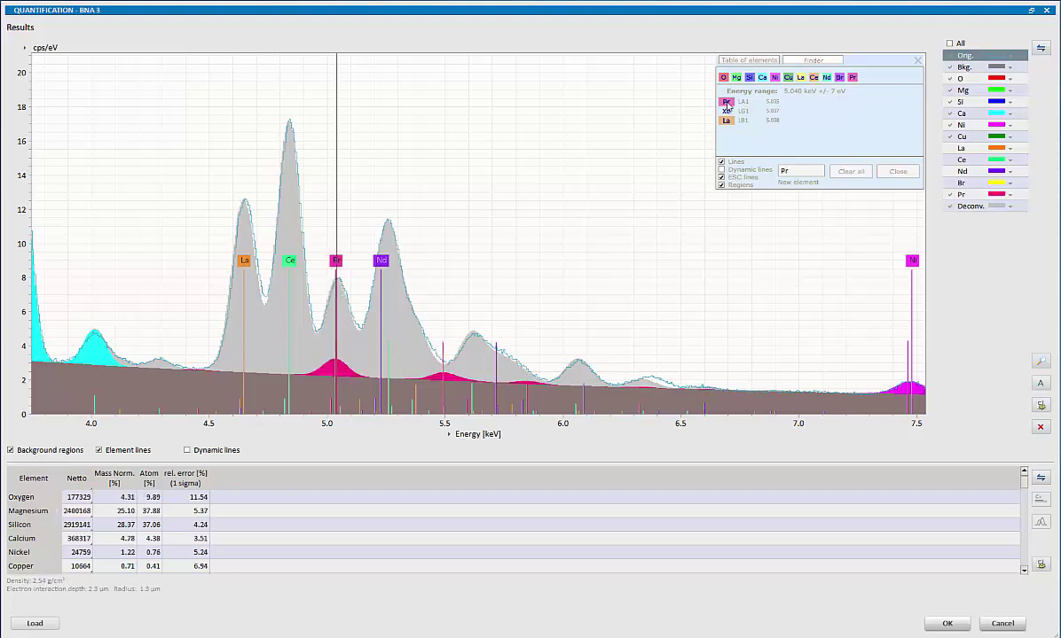
click(725, 103)
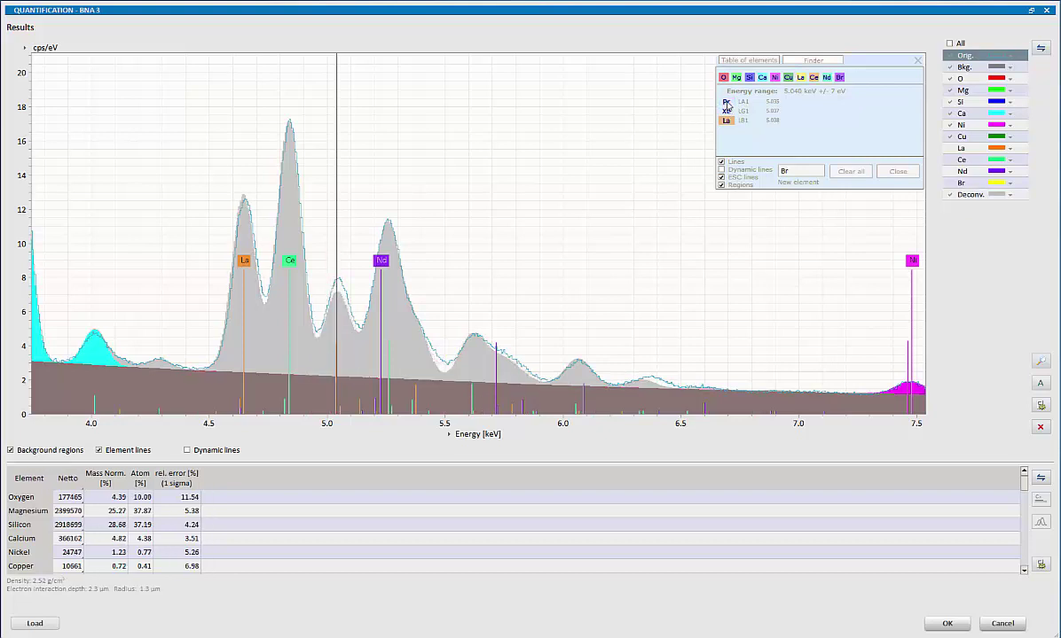
click(726, 103)
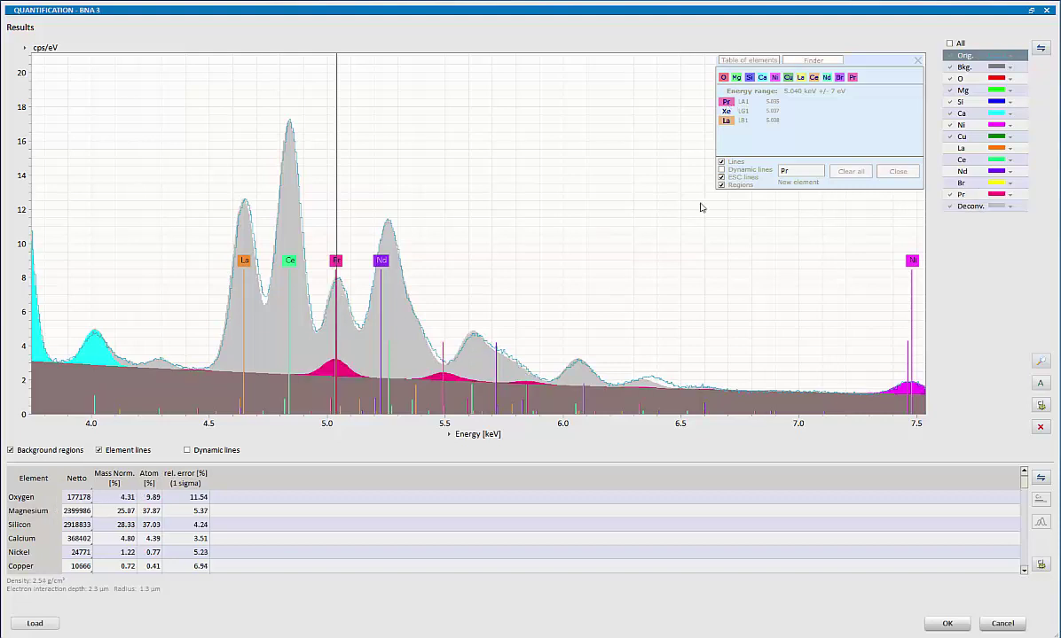
Mark the small peak at 6.400 keV and add Fe to the quantification
click(646, 297)
drag(645, 297, 658, 290)
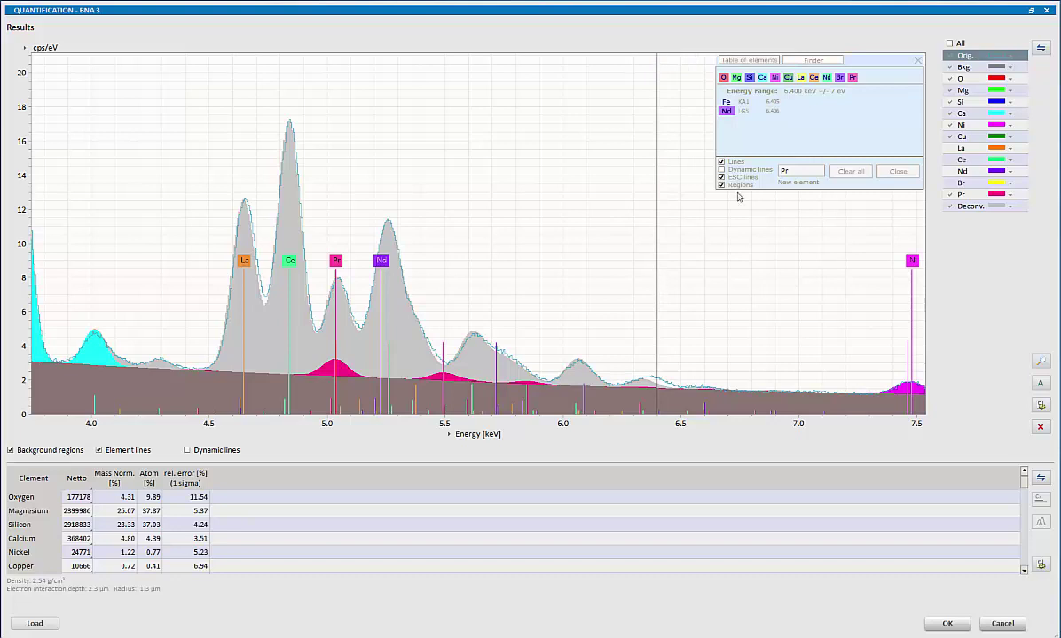
double_click(728, 103)
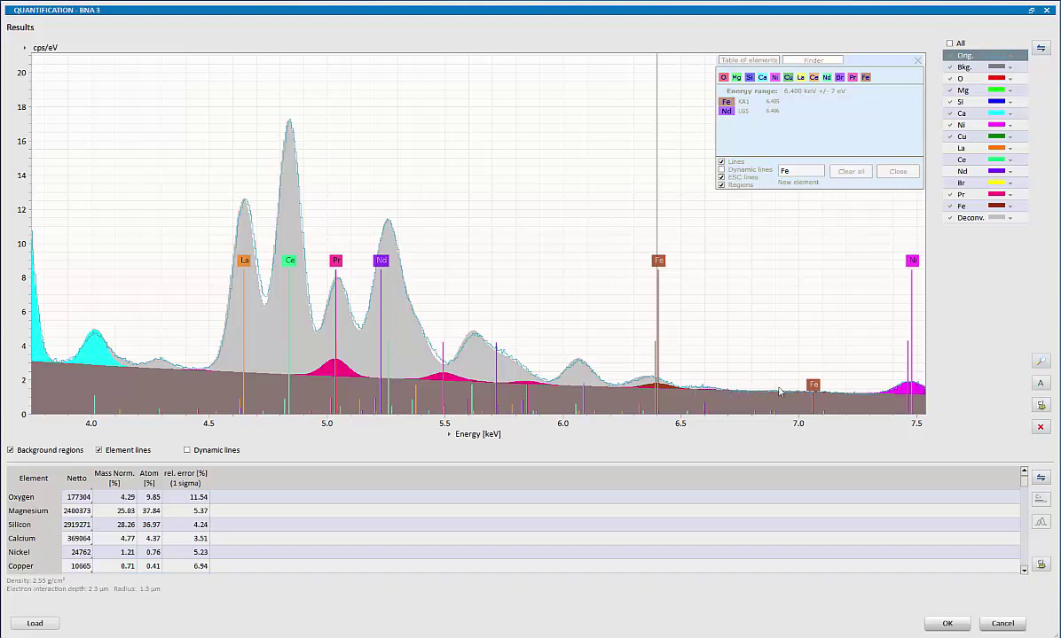
Add Al to the quantified elements from the periodic table
click(748, 61)
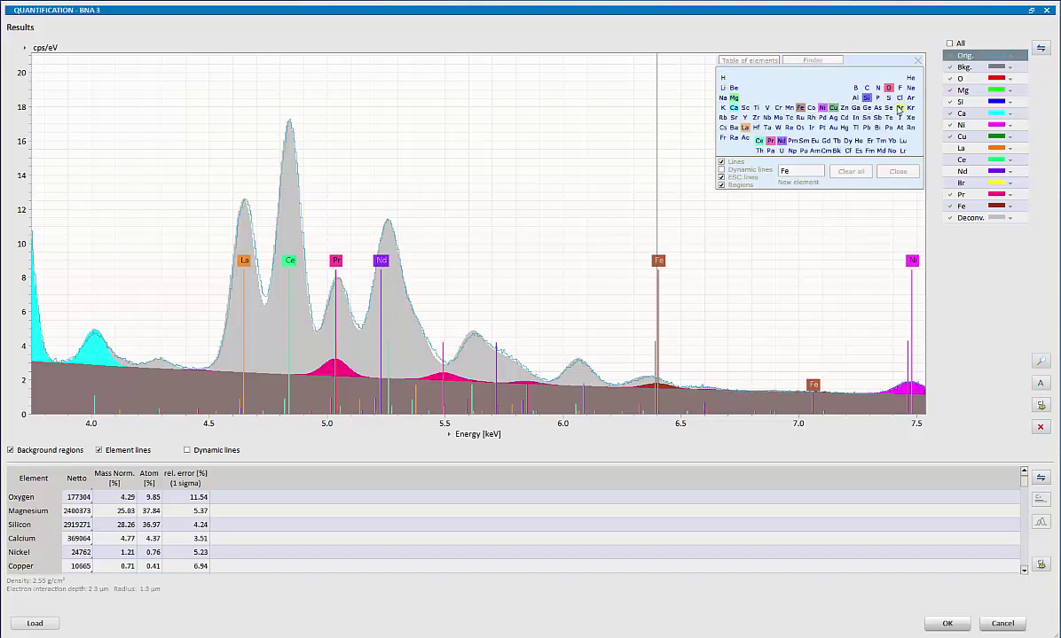
click(857, 99)
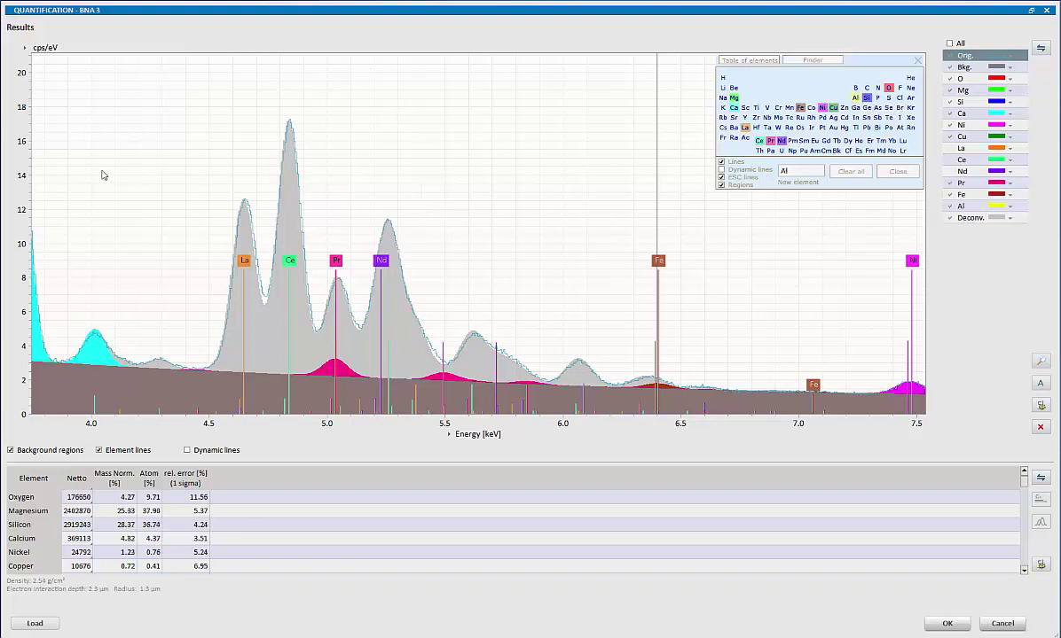
click(144, 170)
scroll(165, 170, down, 2)
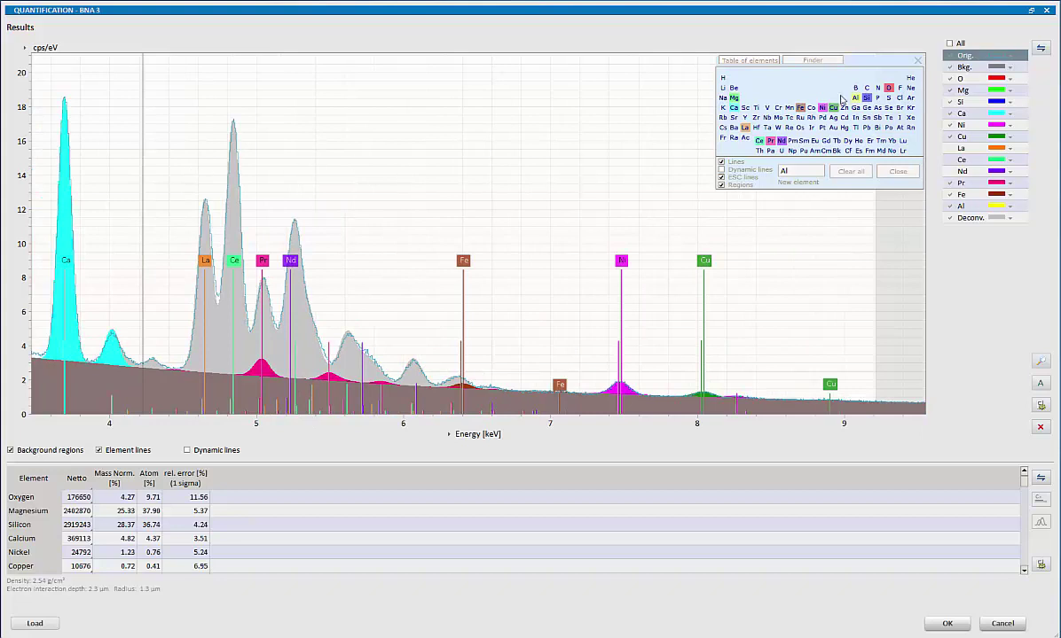
Display the La, Ce and Nd fitted peaks and zoom around 5–6 keV
click(950, 148)
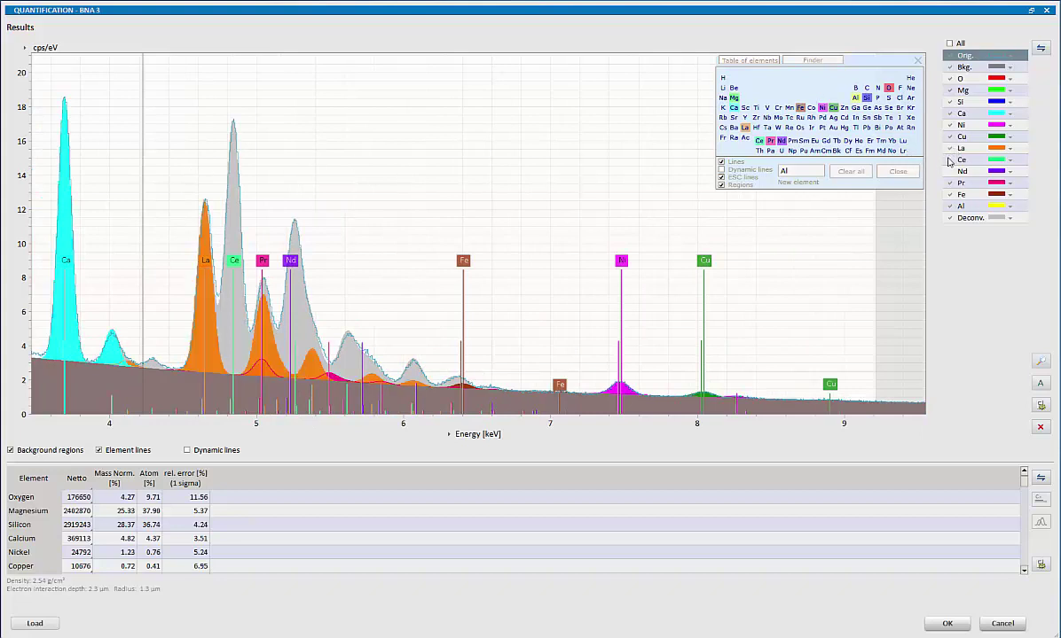
click(950, 160)
click(950, 171)
drag(277, 366, 423, 364)
drag(160, 430, 295, 435)
click(394, 300)
scroll(397, 299, up, 2)
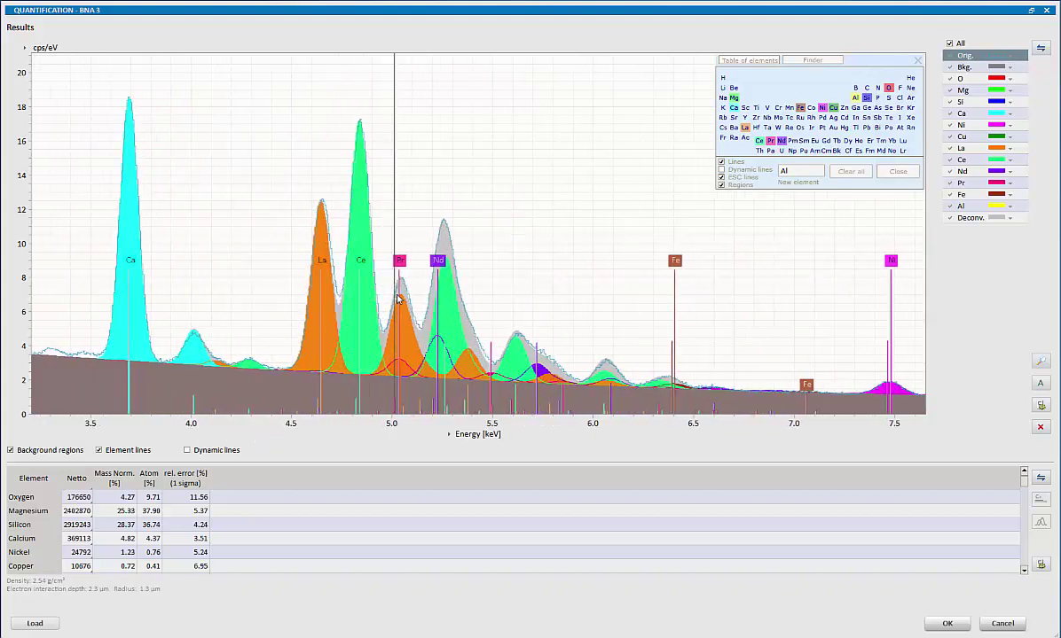
Add the deconvolved spectrum to the report and enlarge the results table to list all elements
click(1041, 49)
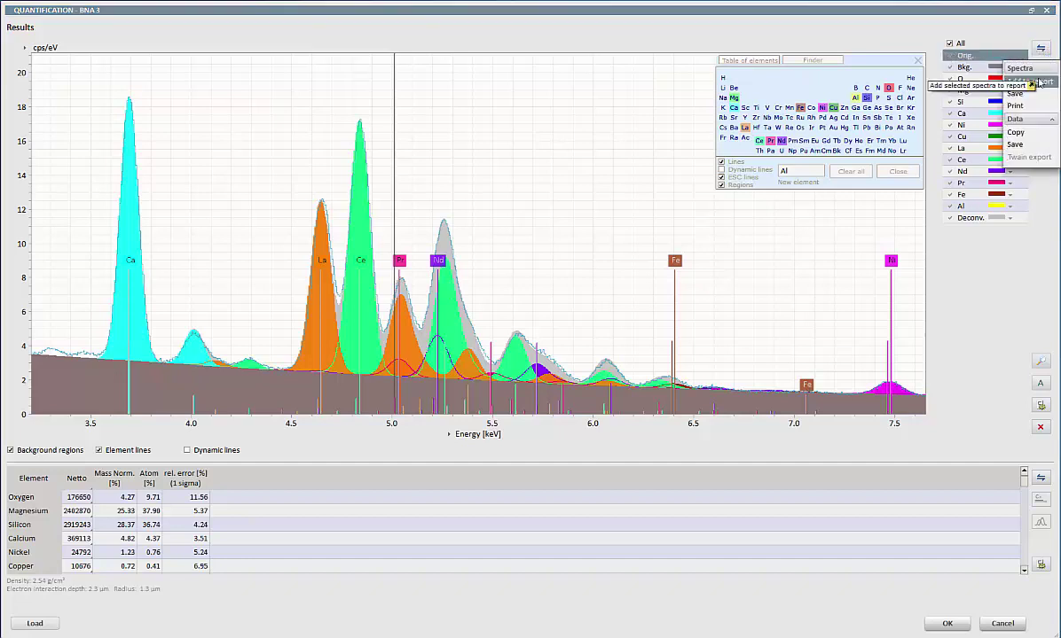
click(1032, 83)
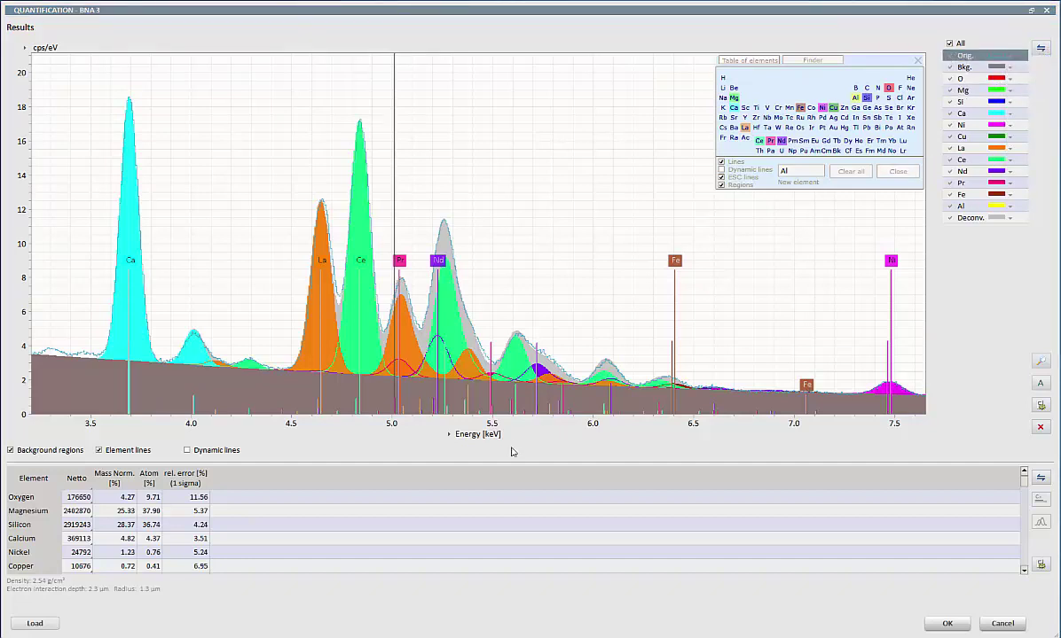
drag(508, 462, 482, 353)
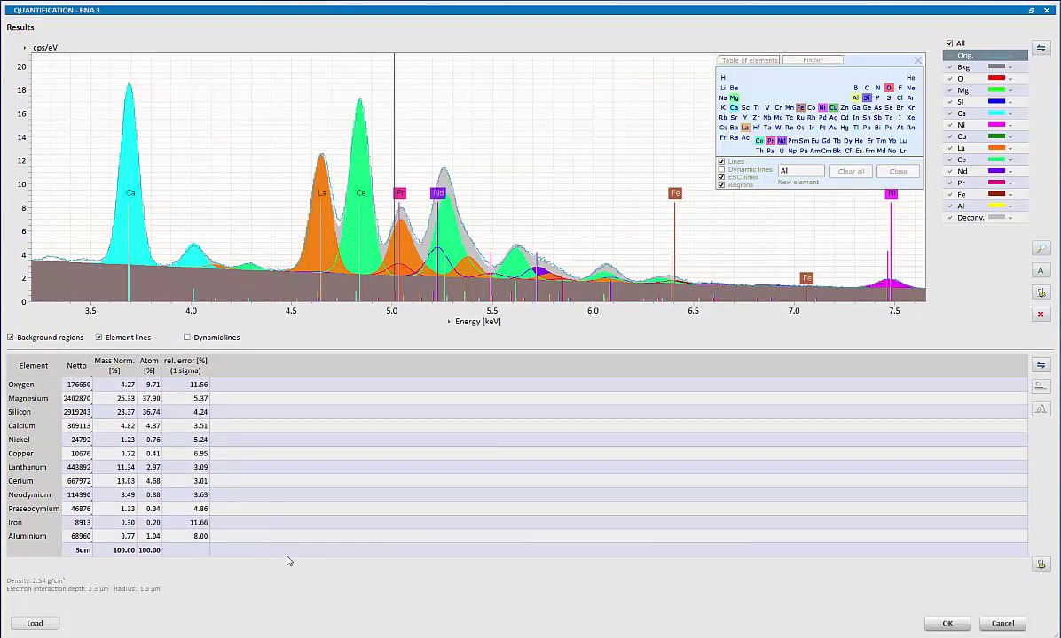
Check the result display settings, then add the full results table to the report
click(1042, 565)
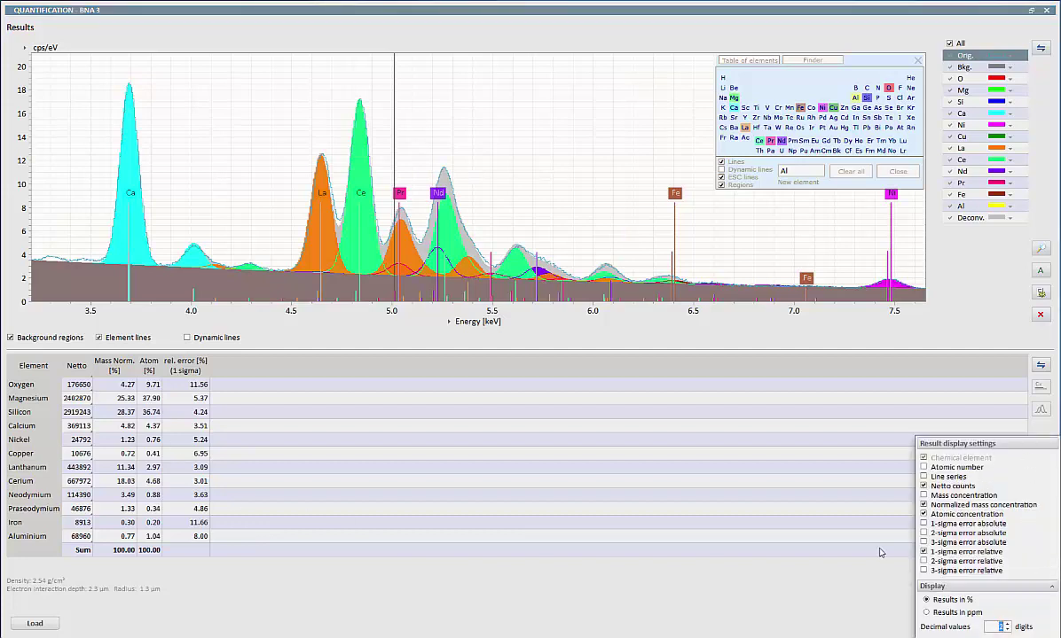
click(854, 606)
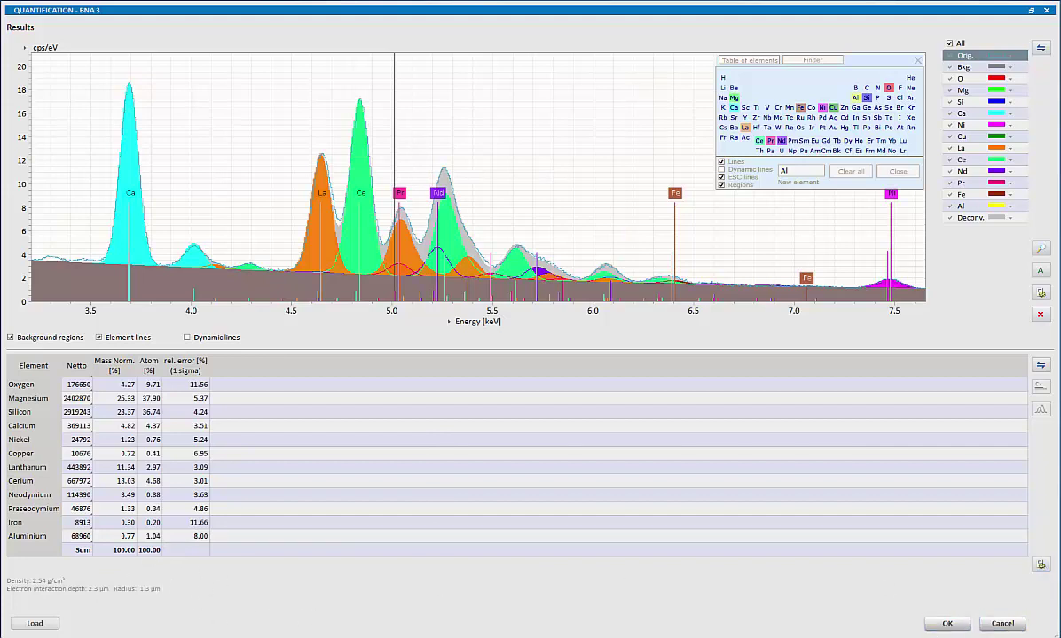
click(1040, 366)
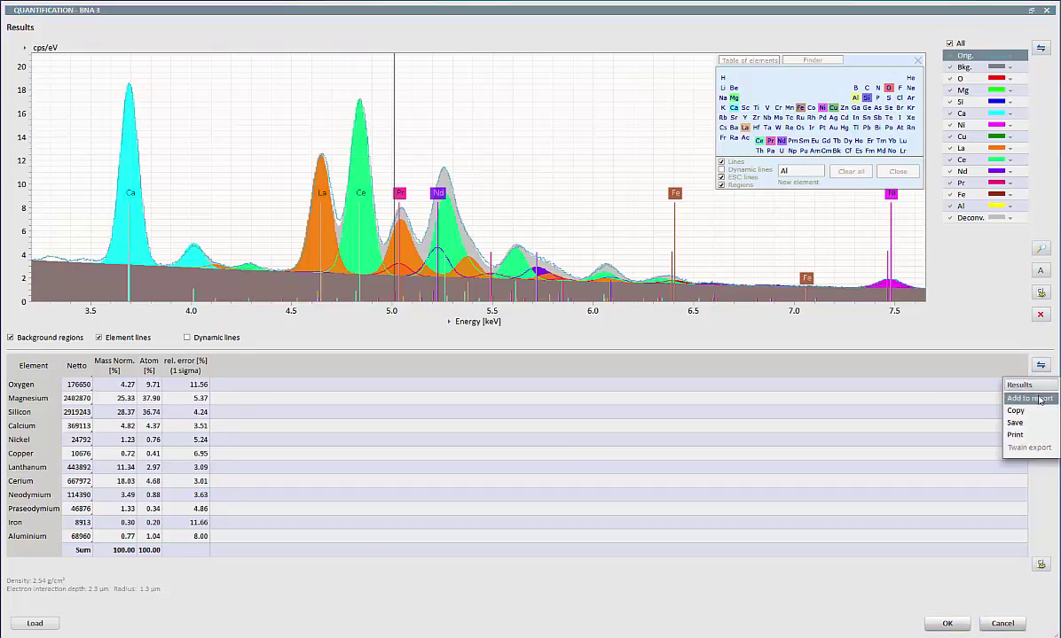
click(1029, 399)
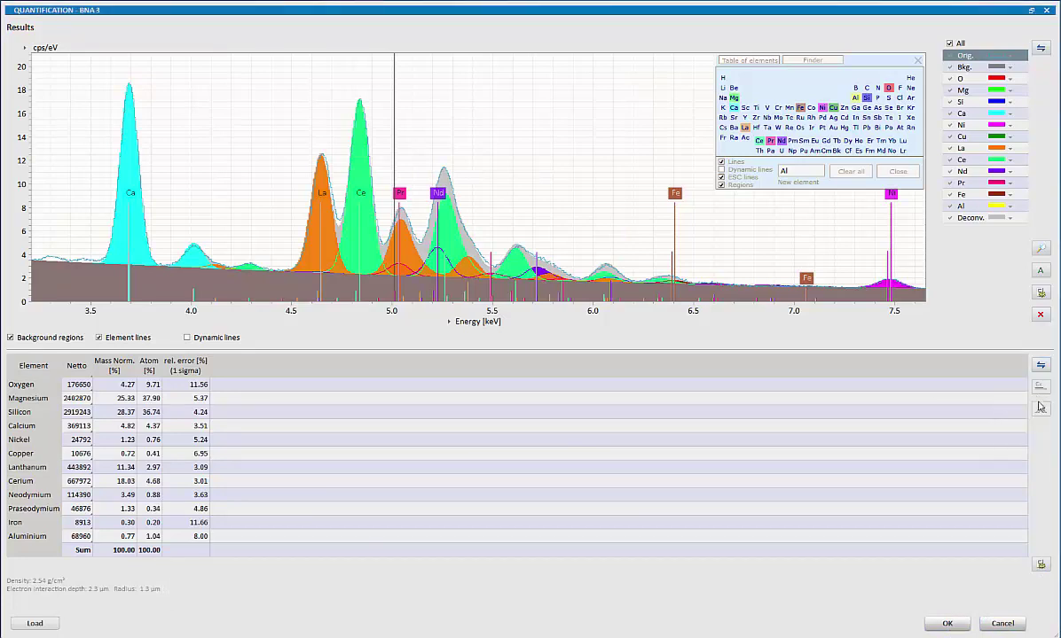
Accept the quantification and bring the Si peak into view
click(946, 623)
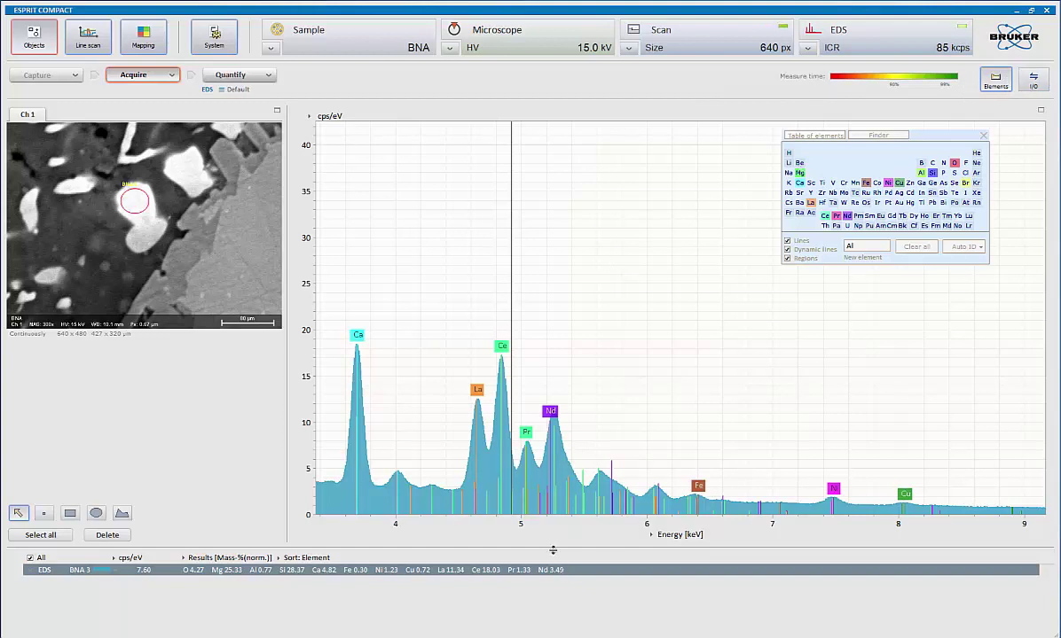
drag(512, 514, 731, 516)
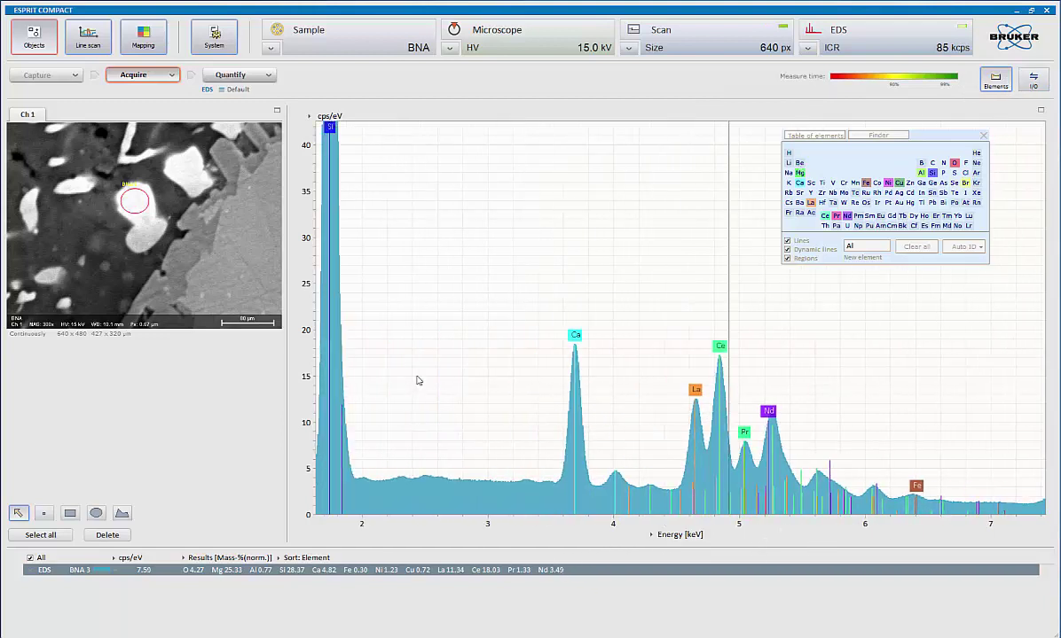
scroll(426, 315, down, 2)
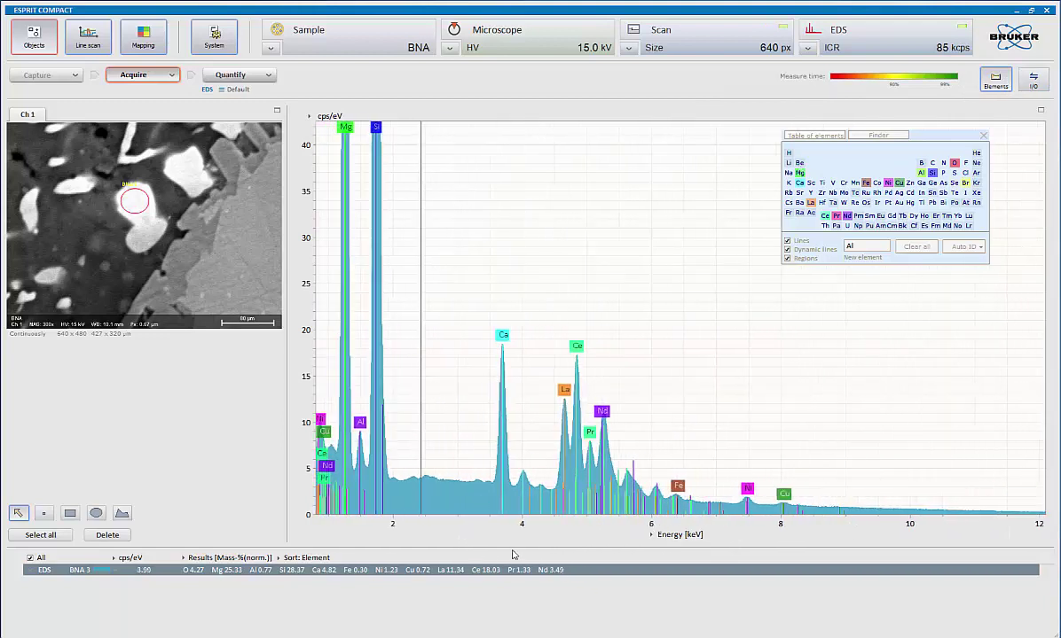
Rescale the spectrum and open the report showing the new second page
scroll(522, 550, left, 3)
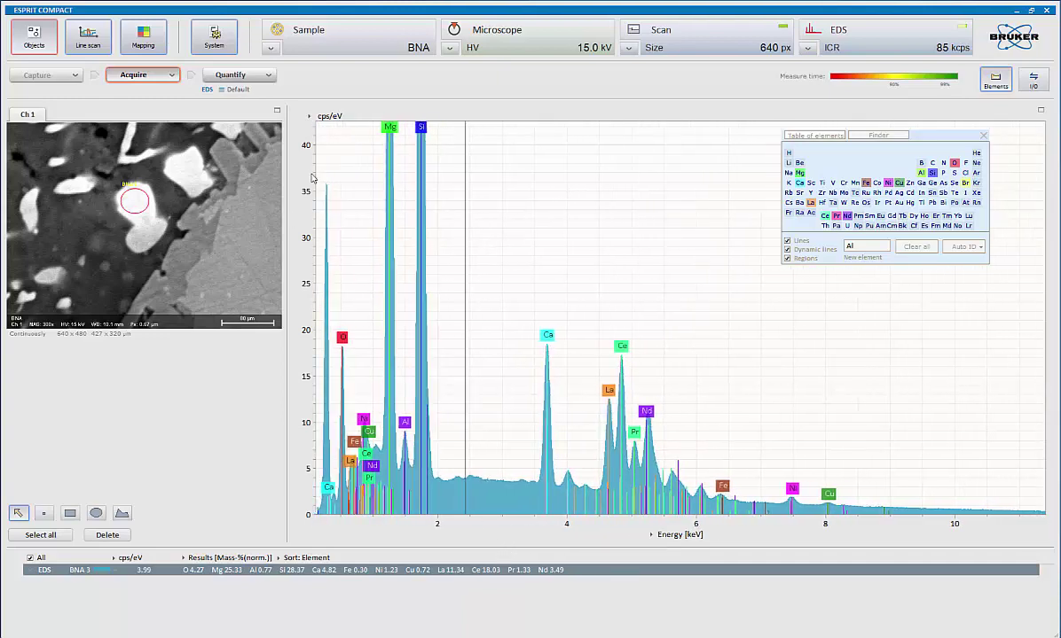
scroll(291, 157, down, 5)
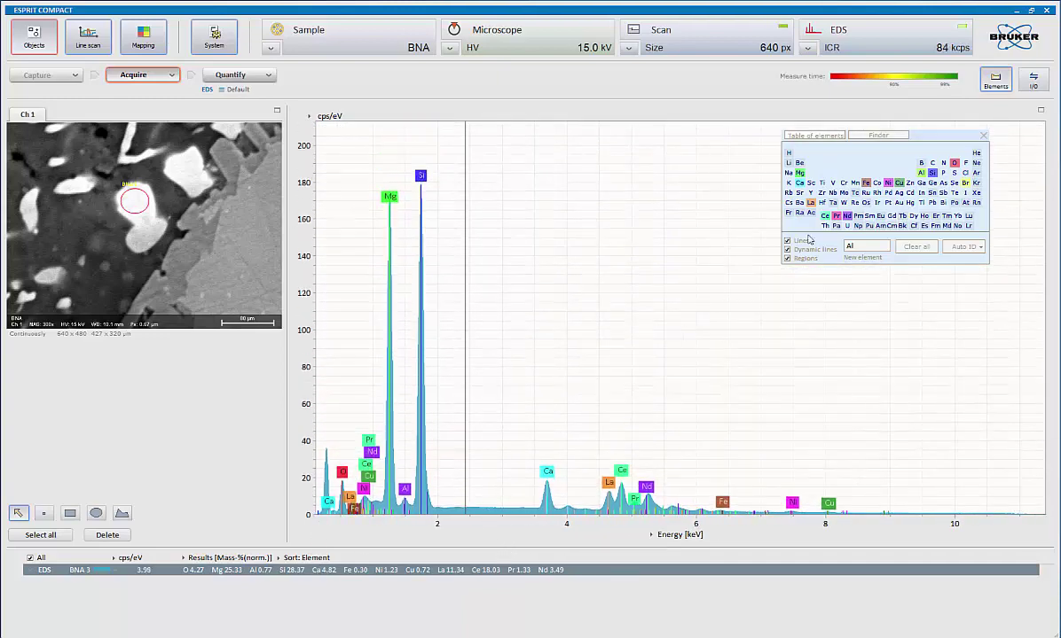
click(1032, 79)
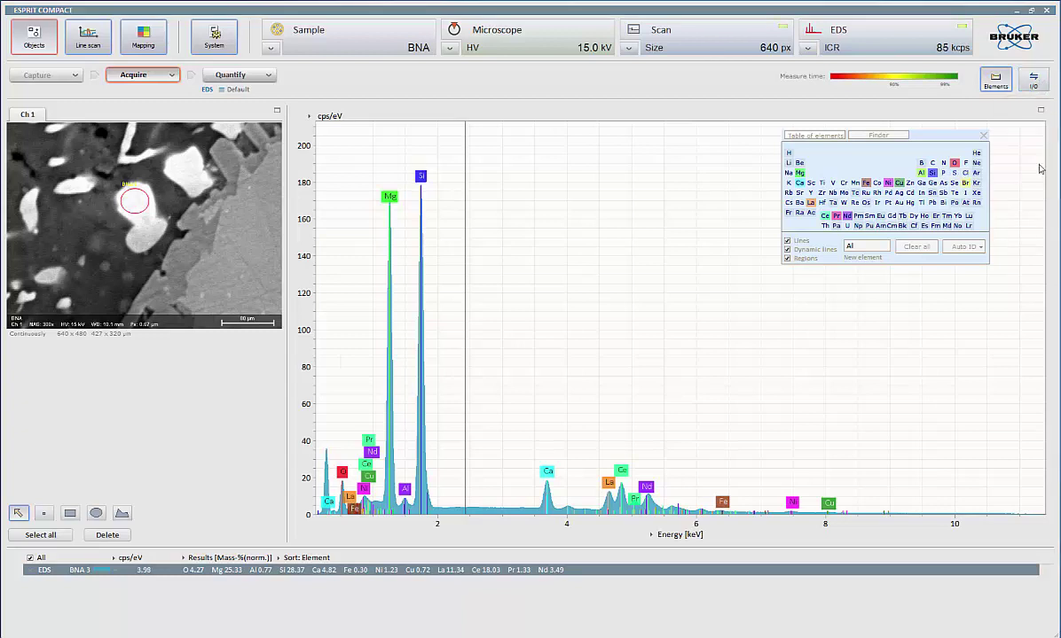
click(1030, 166)
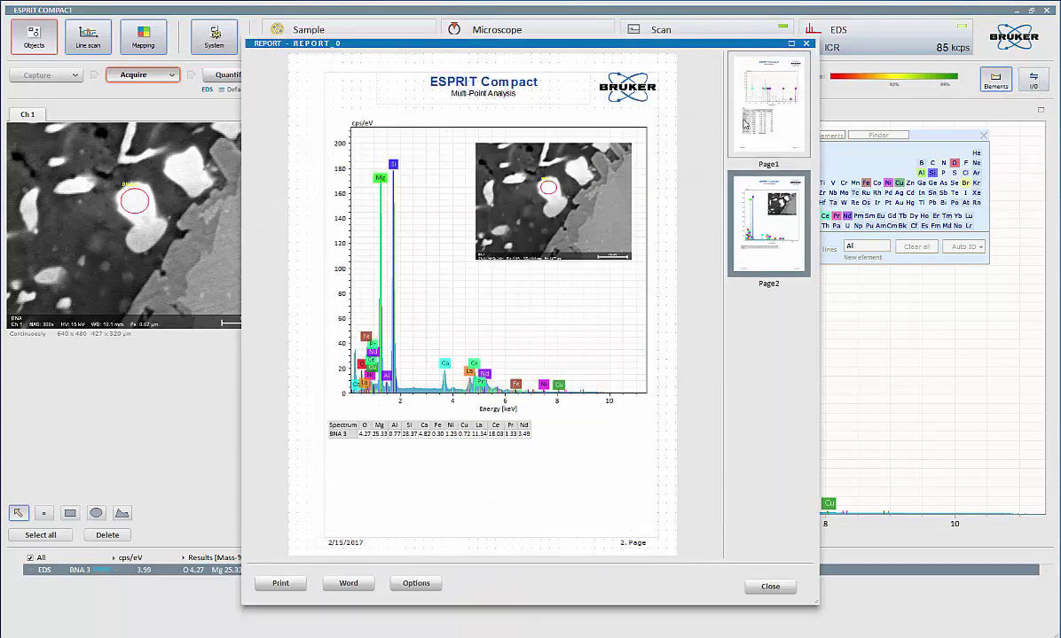
On report page 1, resize the results table and place it just below the chart
click(725, 99)
click(449, 219)
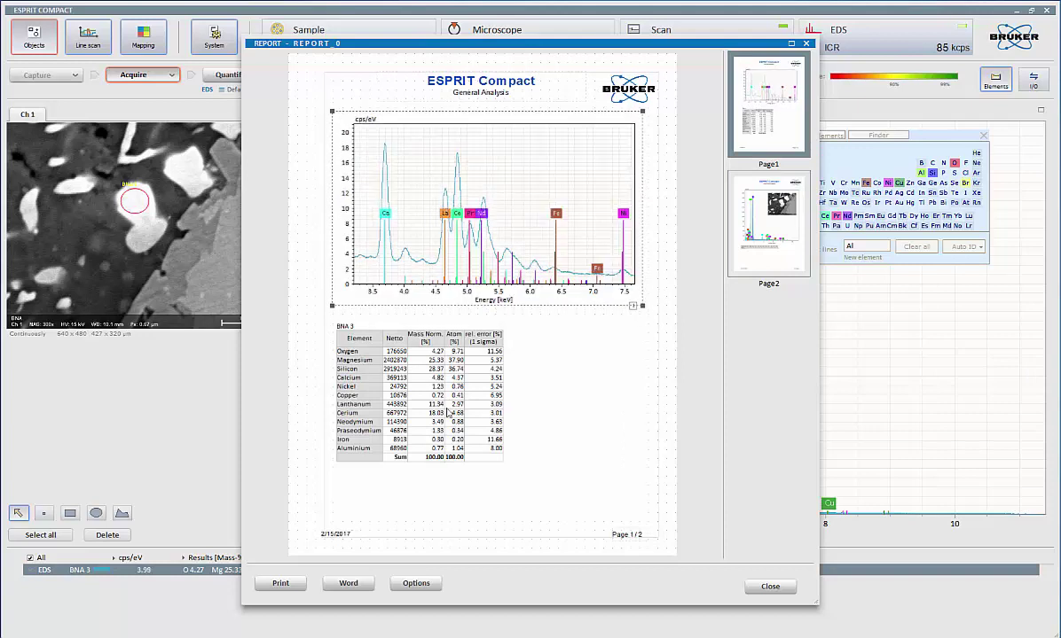
drag(602, 398, 627, 404)
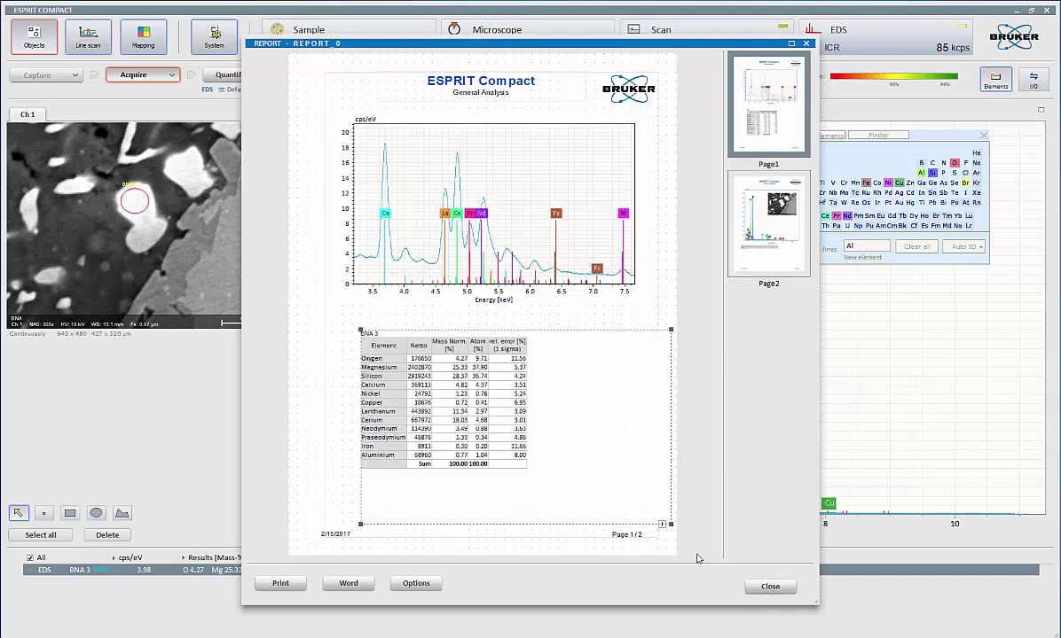
drag(670, 524, 559, 494)
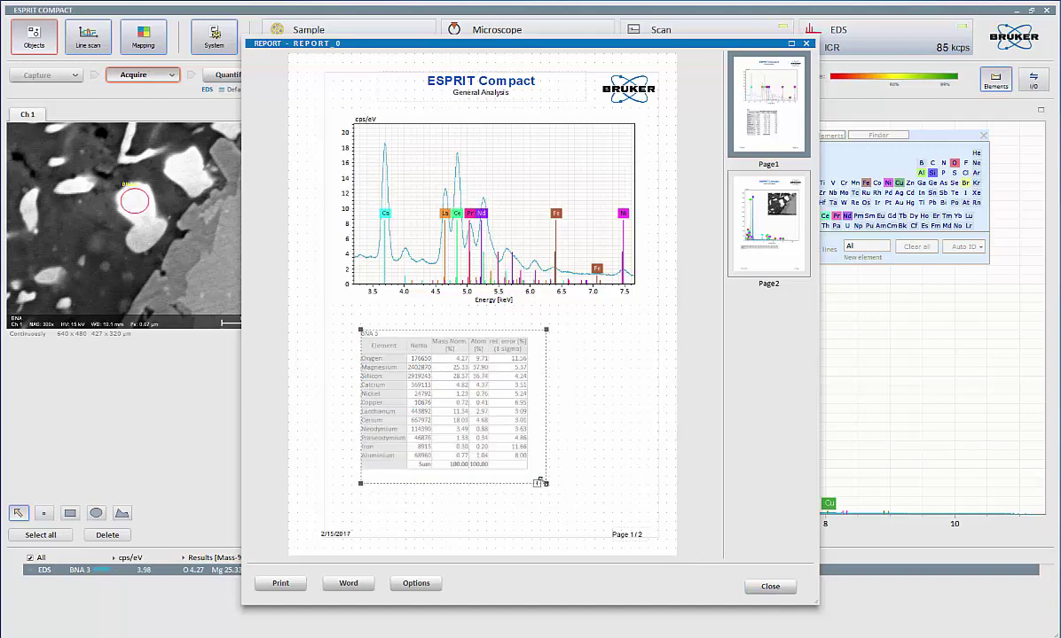
drag(466, 417, 462, 406)
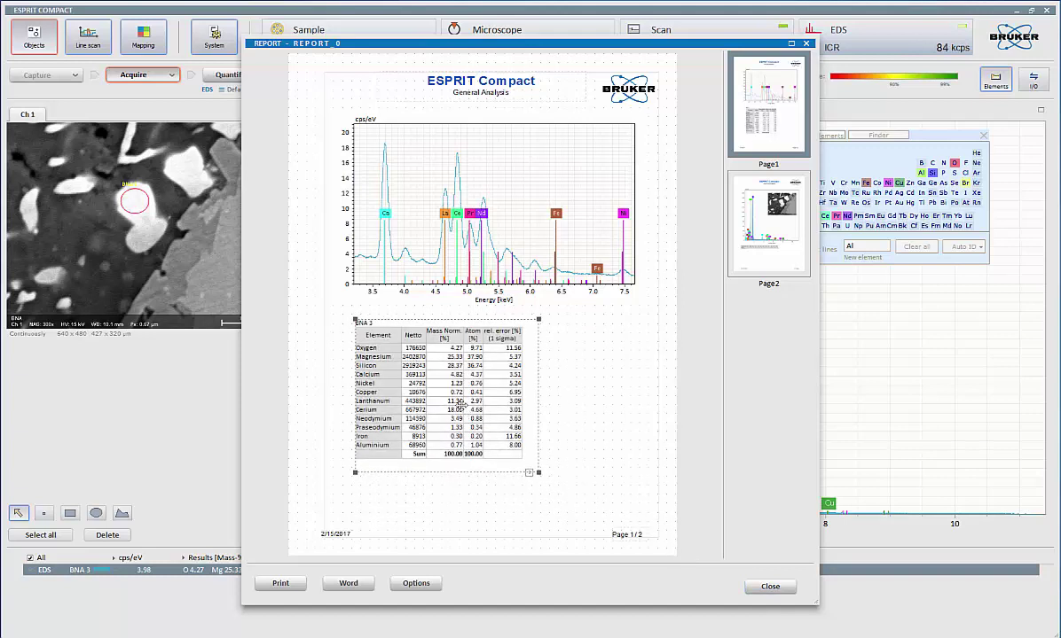
Review the SEM image on page 2 and page 1, then close the report
click(767, 245)
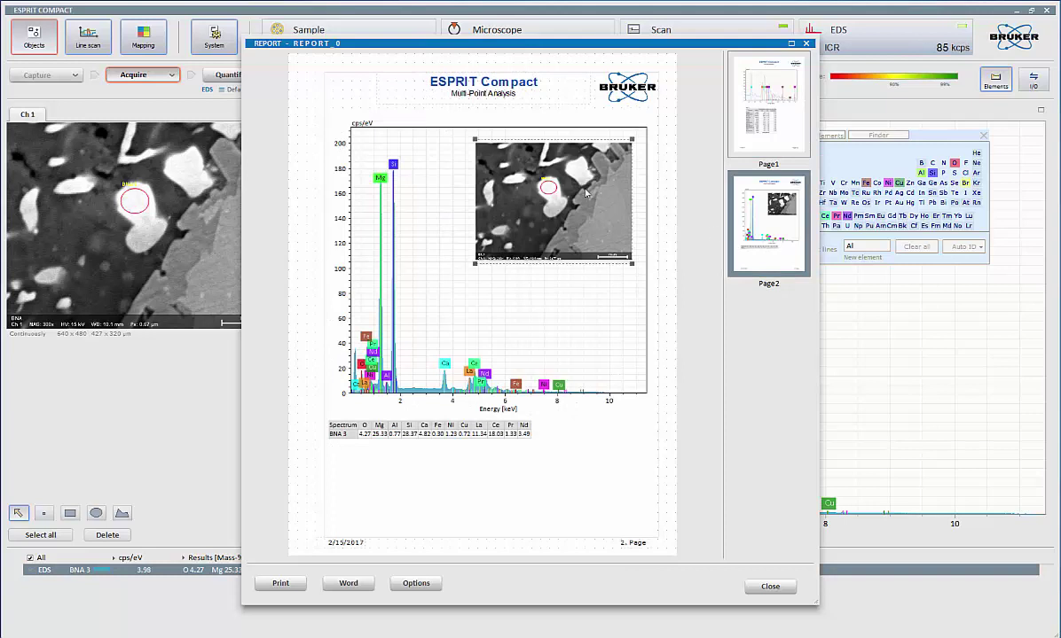
drag(577, 213, 573, 211)
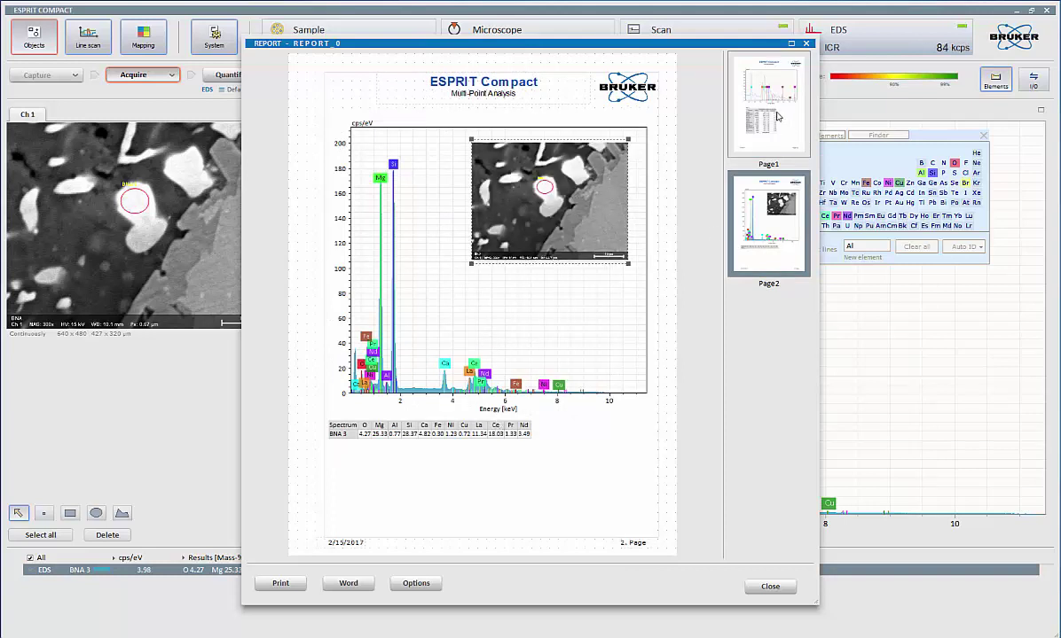
click(731, 113)
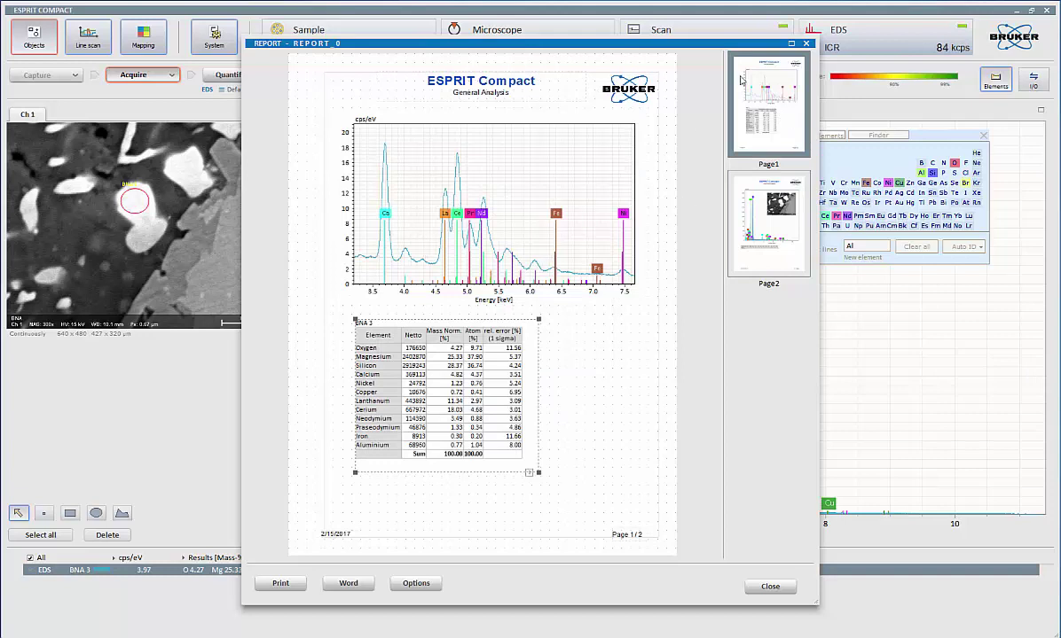
click(807, 44)
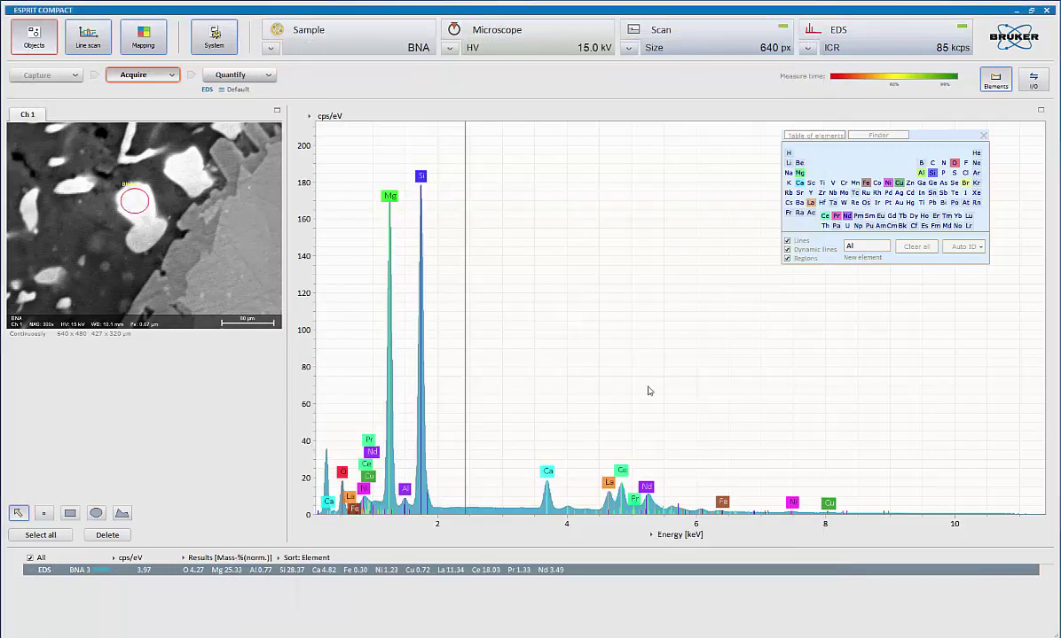
scroll(623, 387, up, 2)
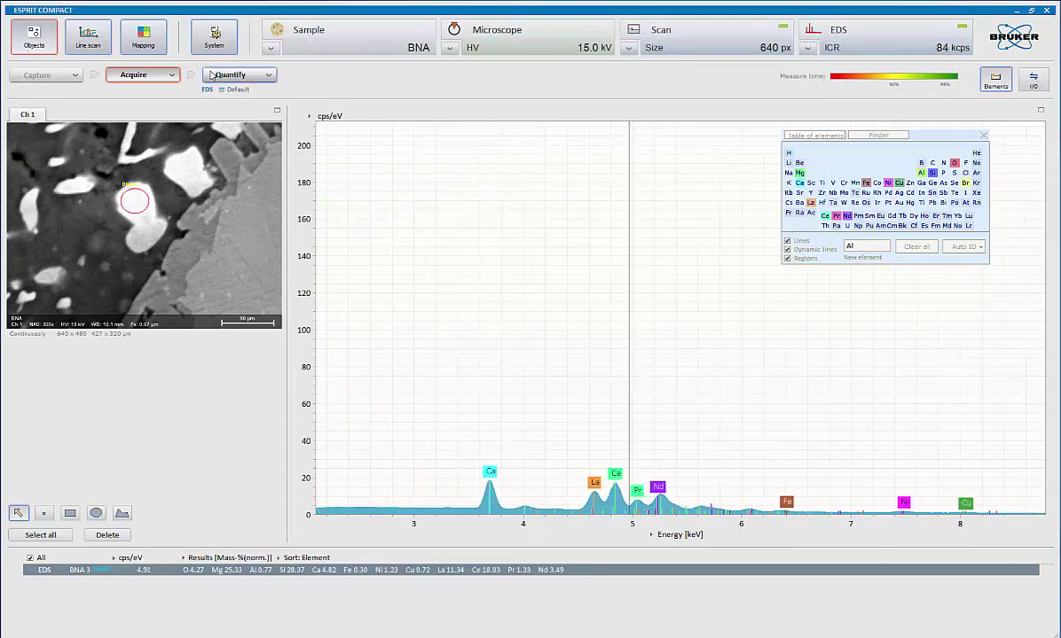
In the quantification results, rescale the spectrum and turn on the background fill
click(226, 75)
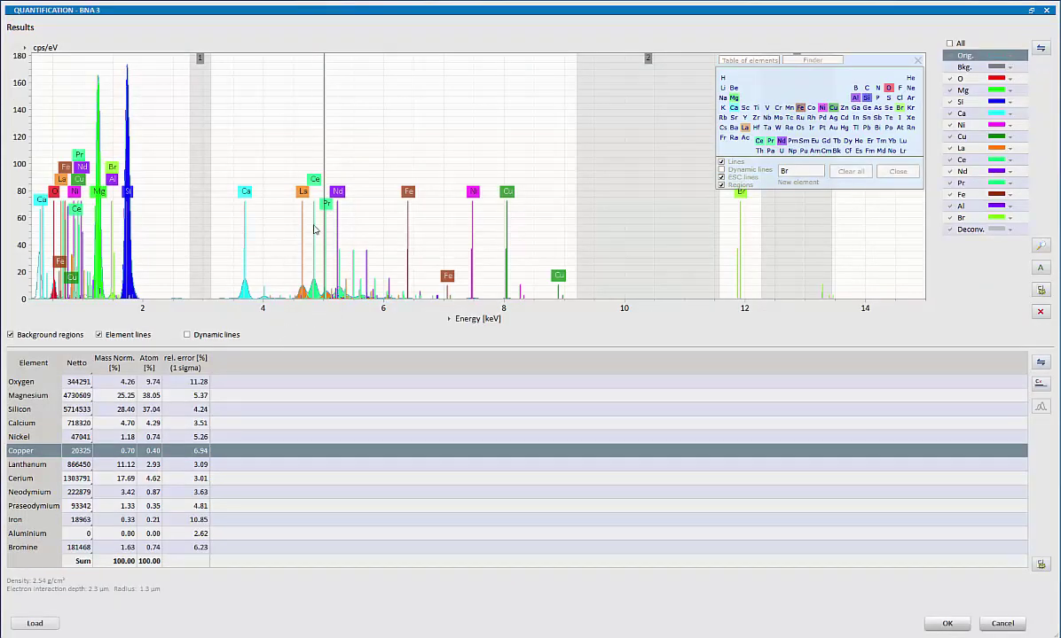
scroll(321, 234, up, 3)
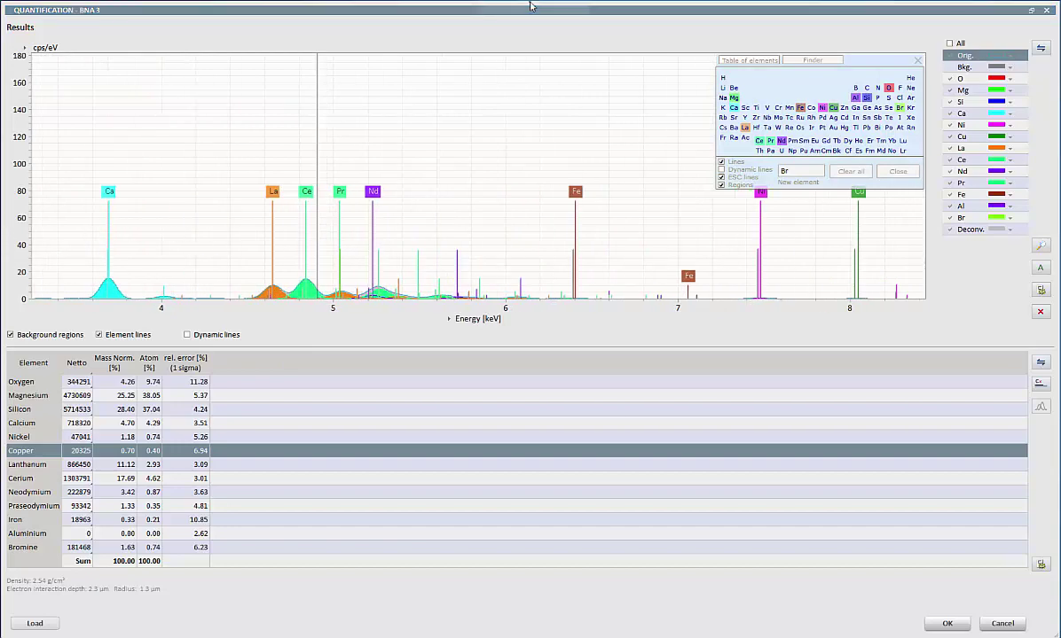
click(22, 50)
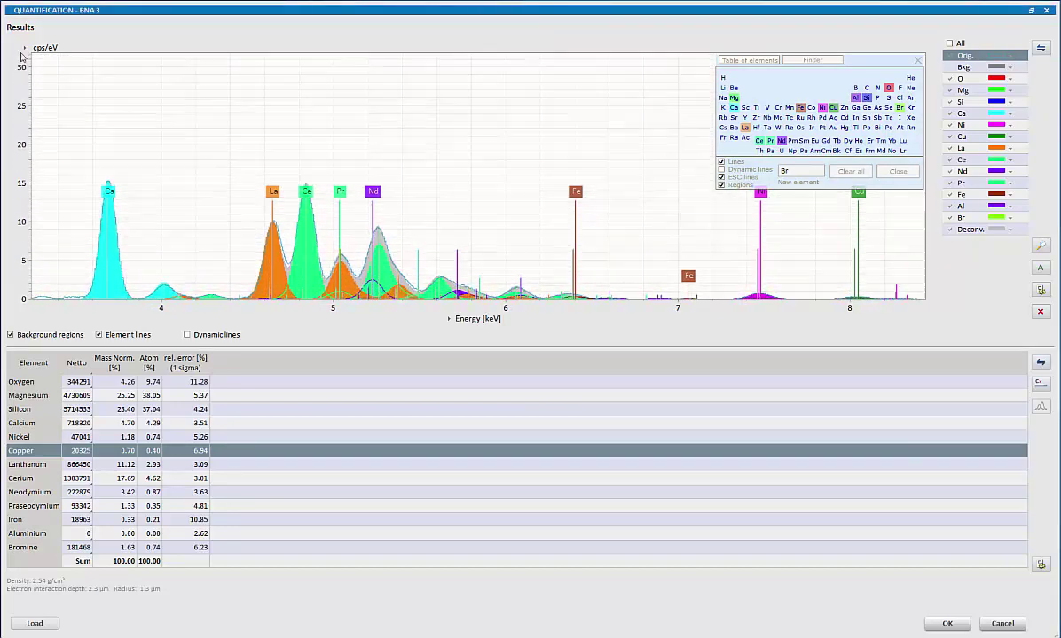
click(975, 68)
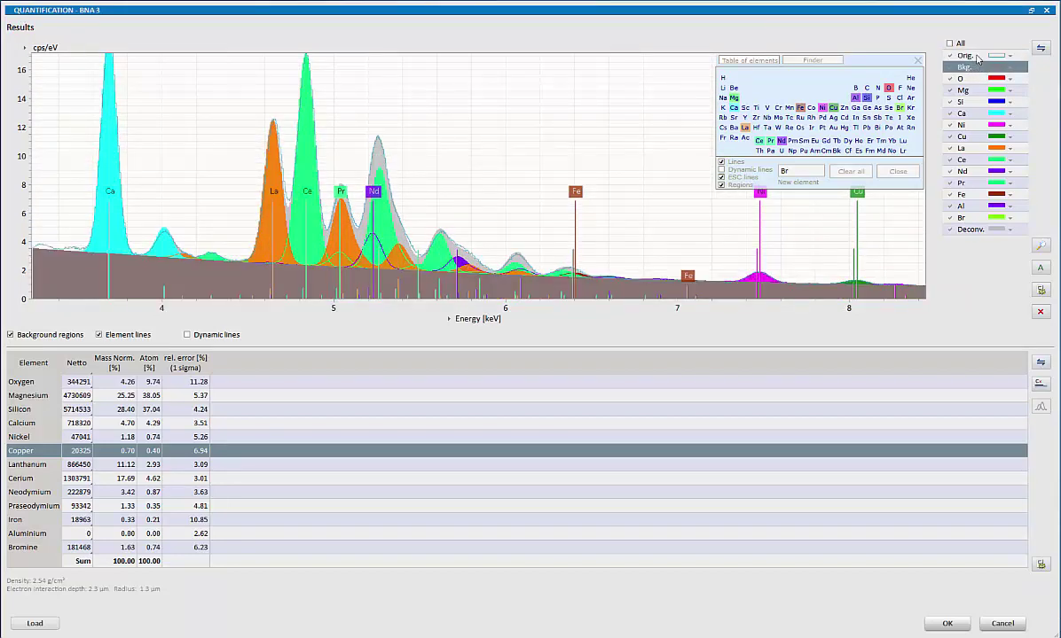
click(976, 56)
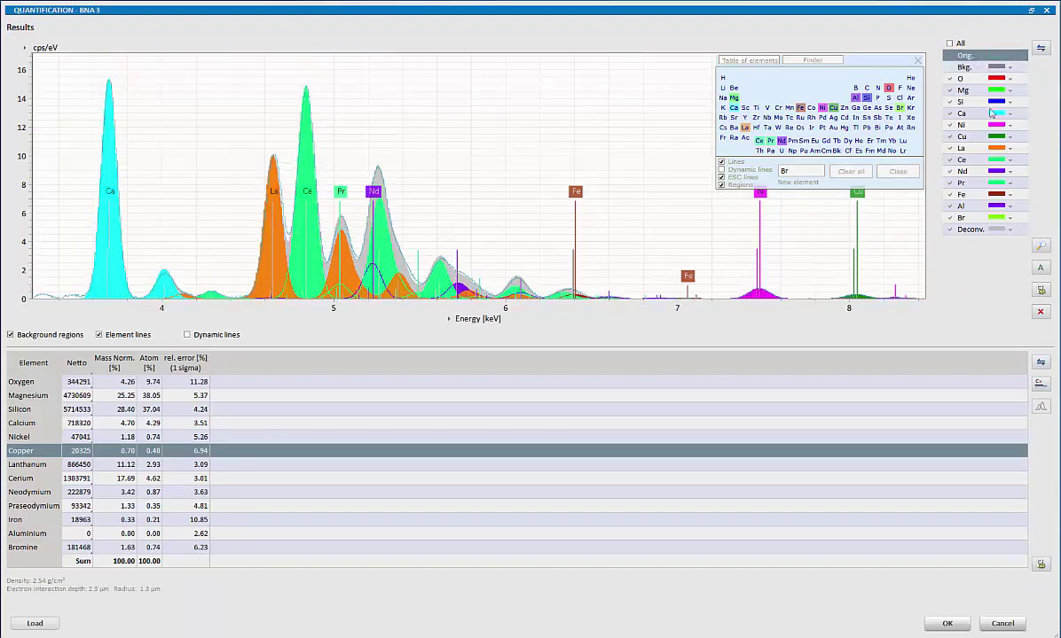
click(957, 69)
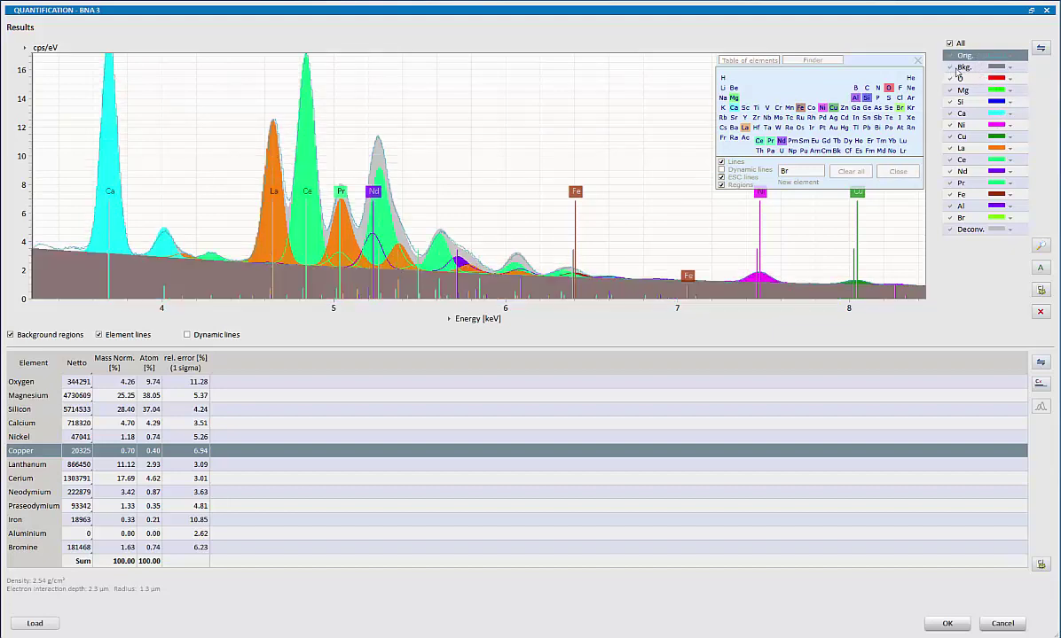
Add the spectrum with curves Orig. through Al to the report and accept the quantification
shift+click(986, 171)
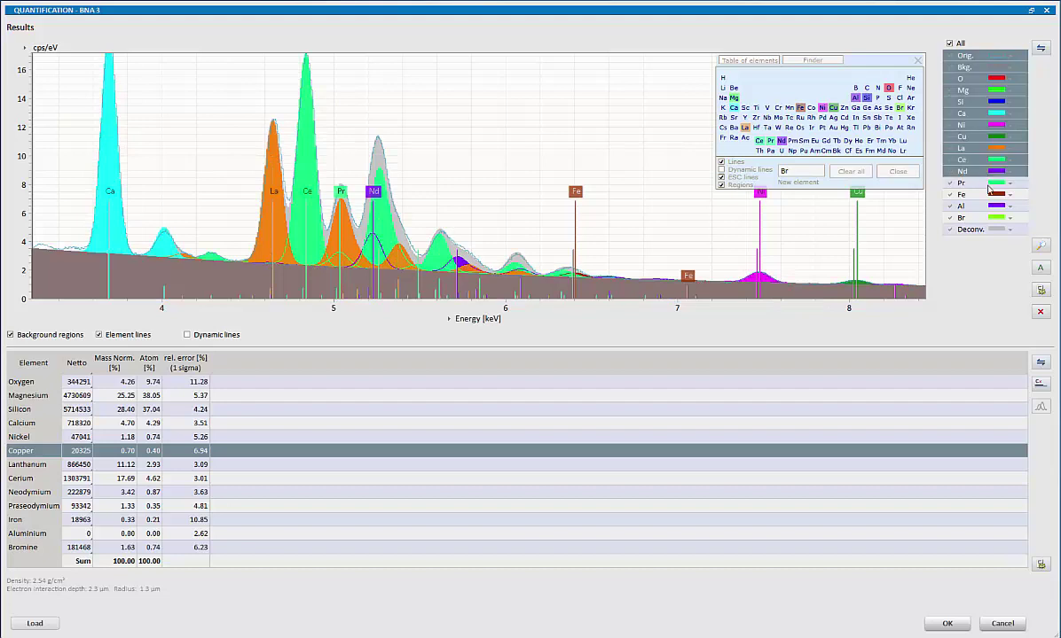
shift+click(983, 208)
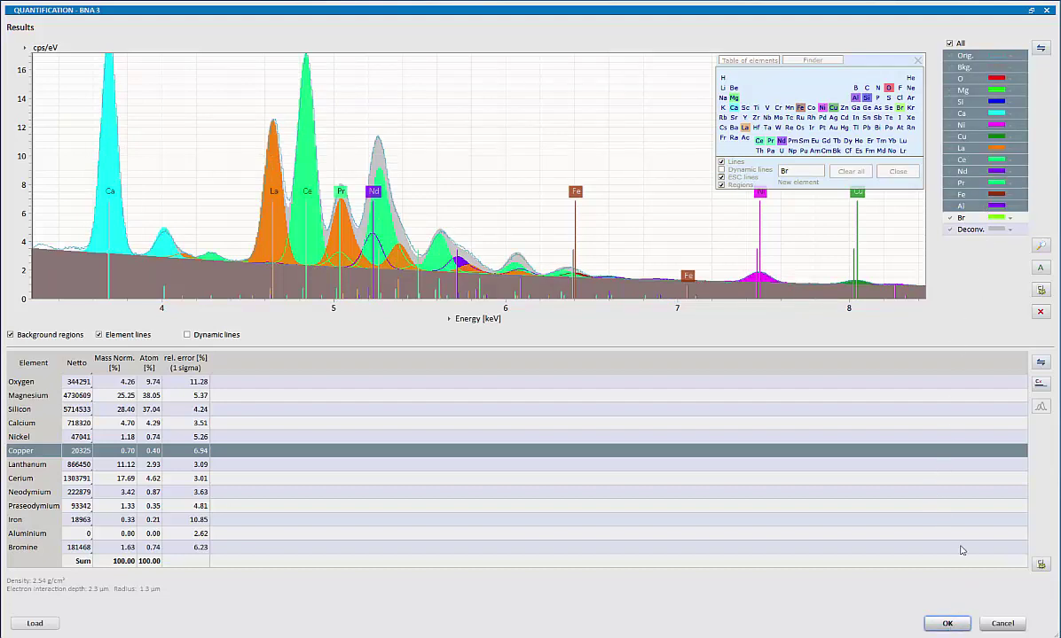
click(1041, 47)
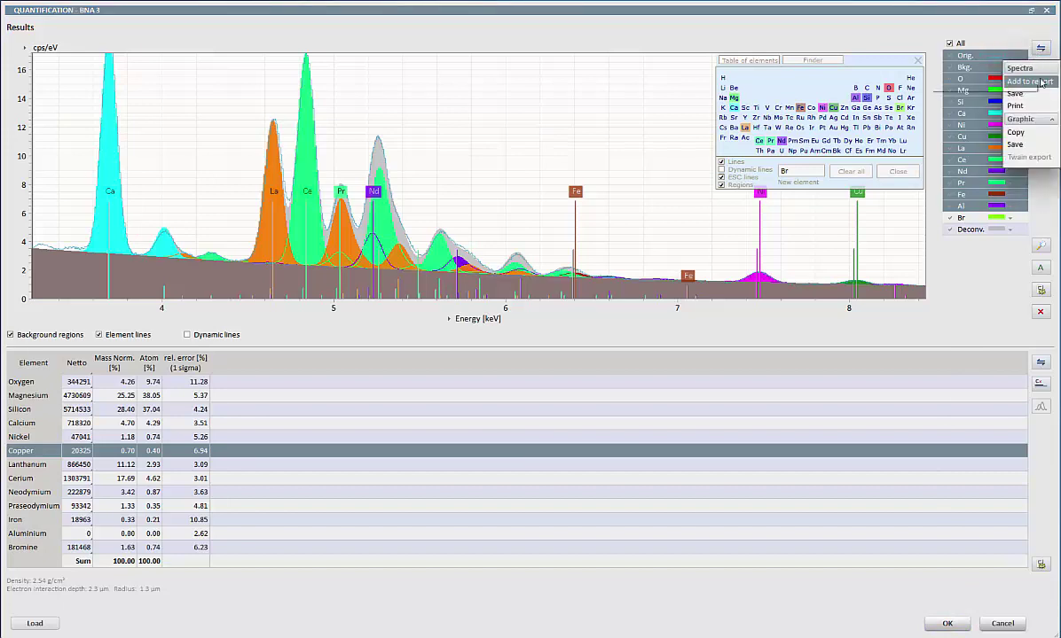
click(1037, 81)
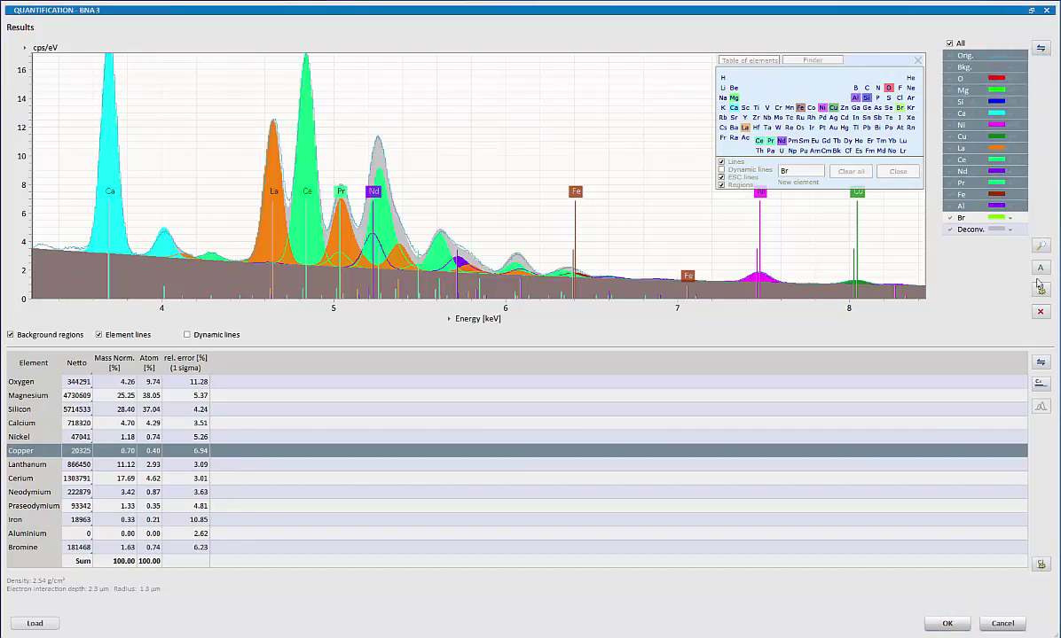
click(953, 625)
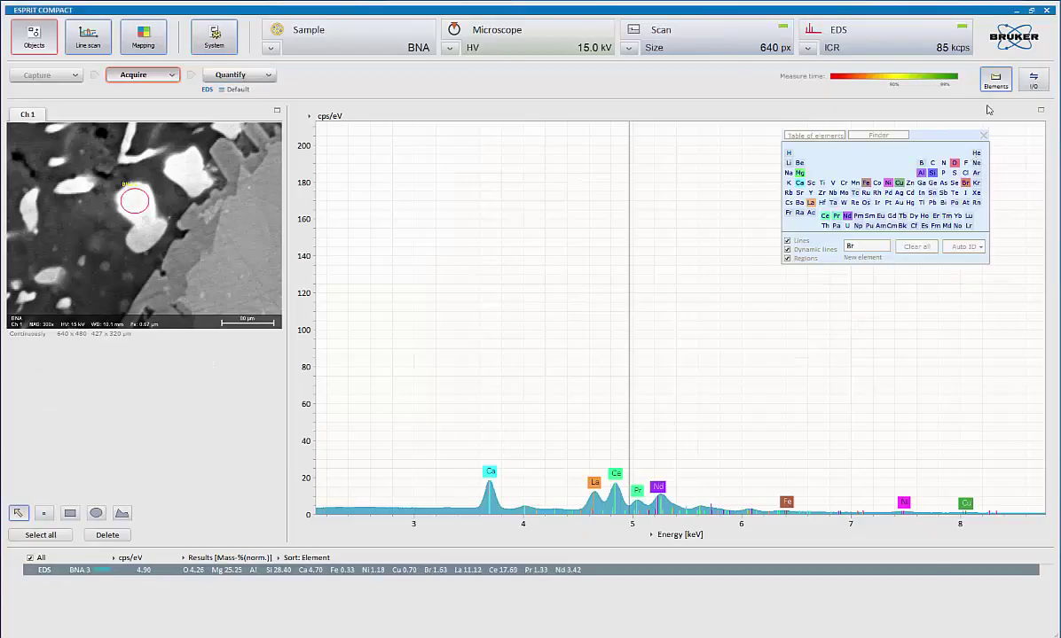
click(1033, 80)
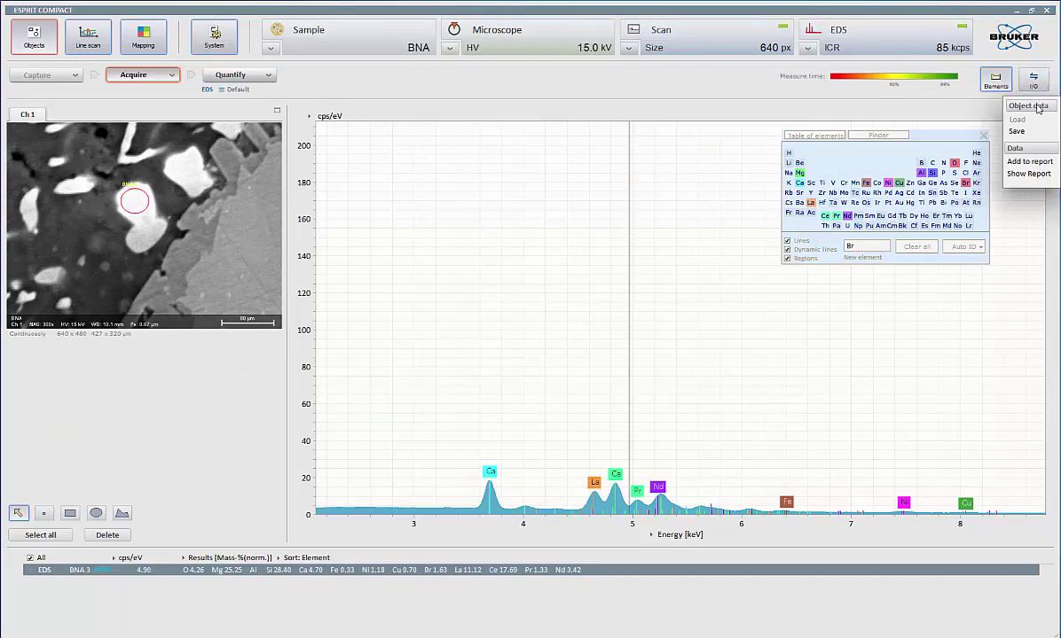
Open the report, inspect the deconvolved spectrum on page 3, and close it
click(1038, 174)
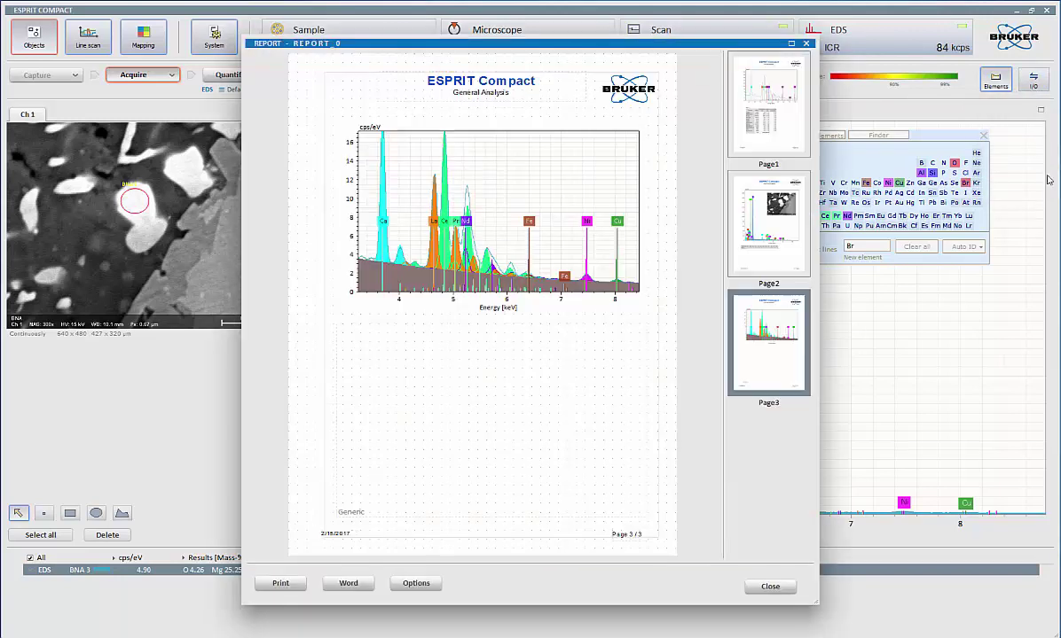
click(502, 280)
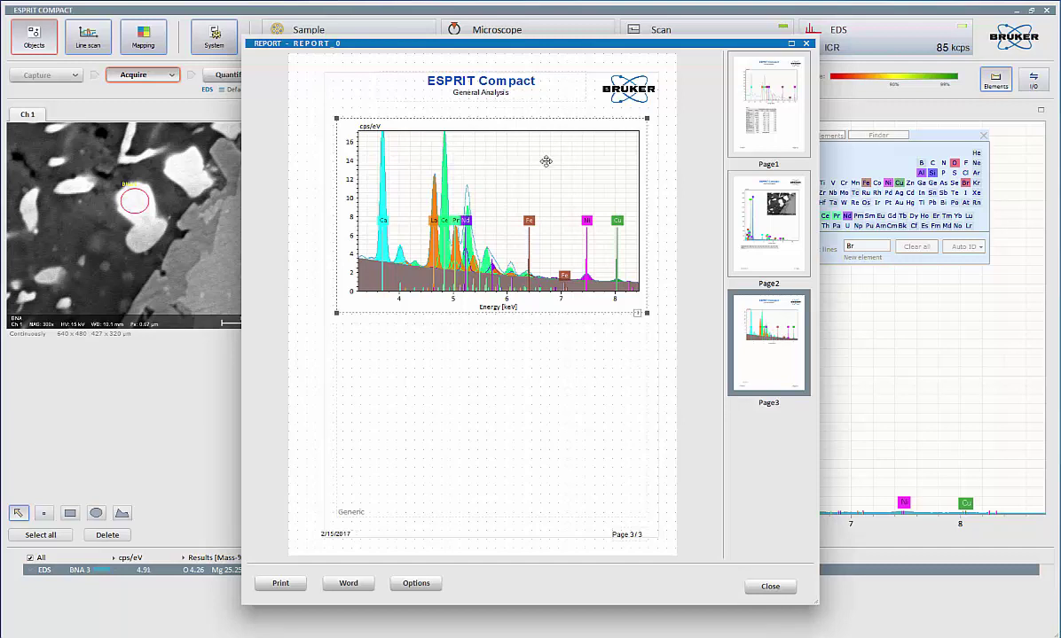
click(809, 43)
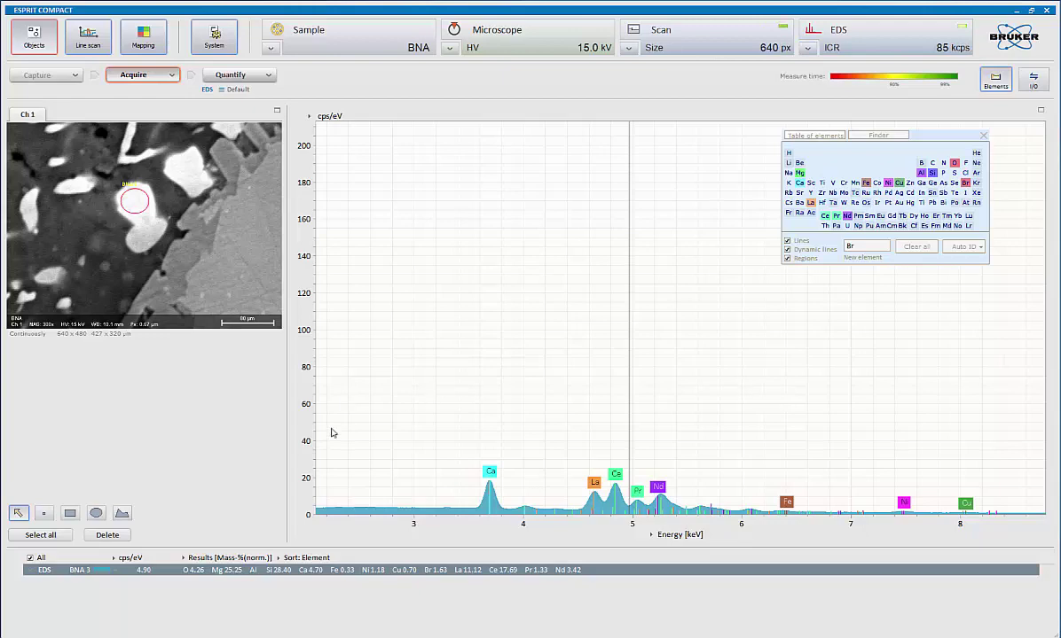
Show the spectrum over 0–12.5 keV and remove bromine, keeping copper labelled
drag(289, 419, 294, 158)
click(337, 217)
scroll(341, 222, down, 3)
drag(426, 525, 494, 557)
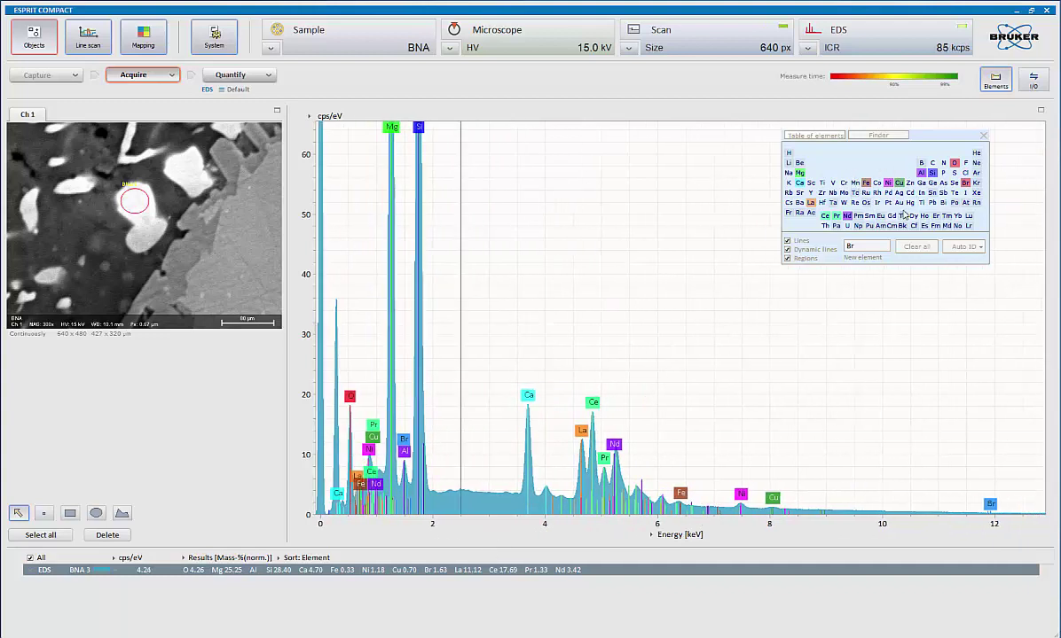
click(964, 183)
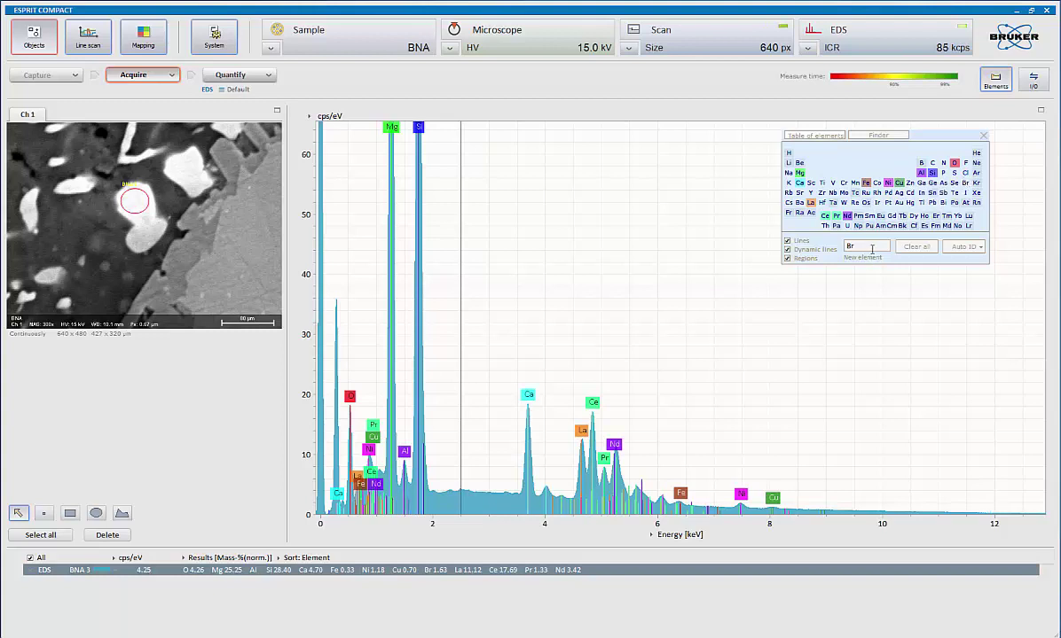
click(897, 184)
click(895, 185)
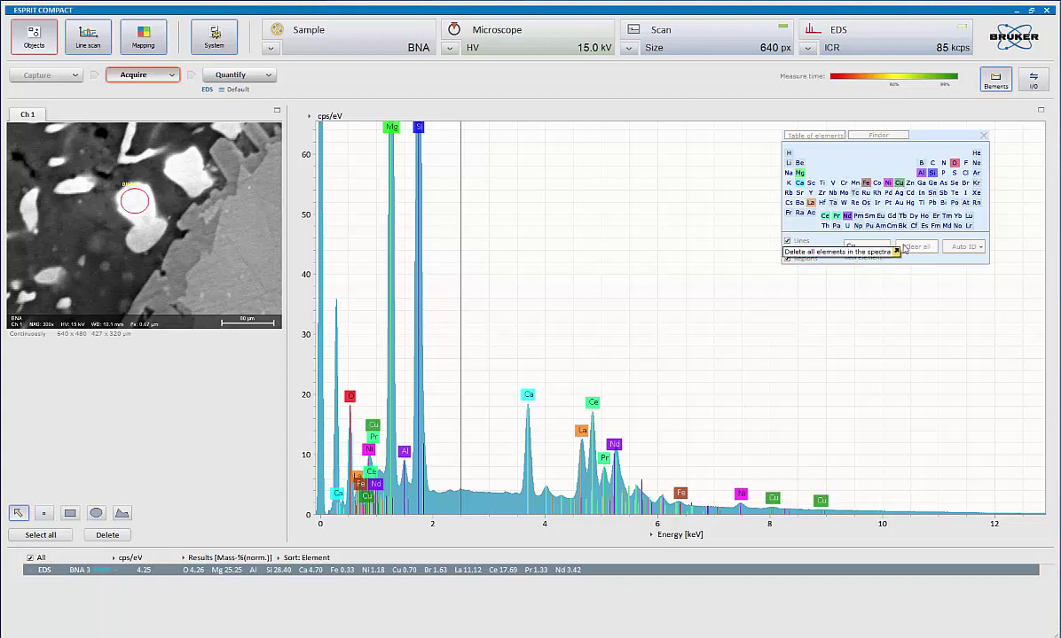
Check emission lines for the 3.494–3.828 keV peak in Finder, then clear the range
click(875, 135)
click(523, 341)
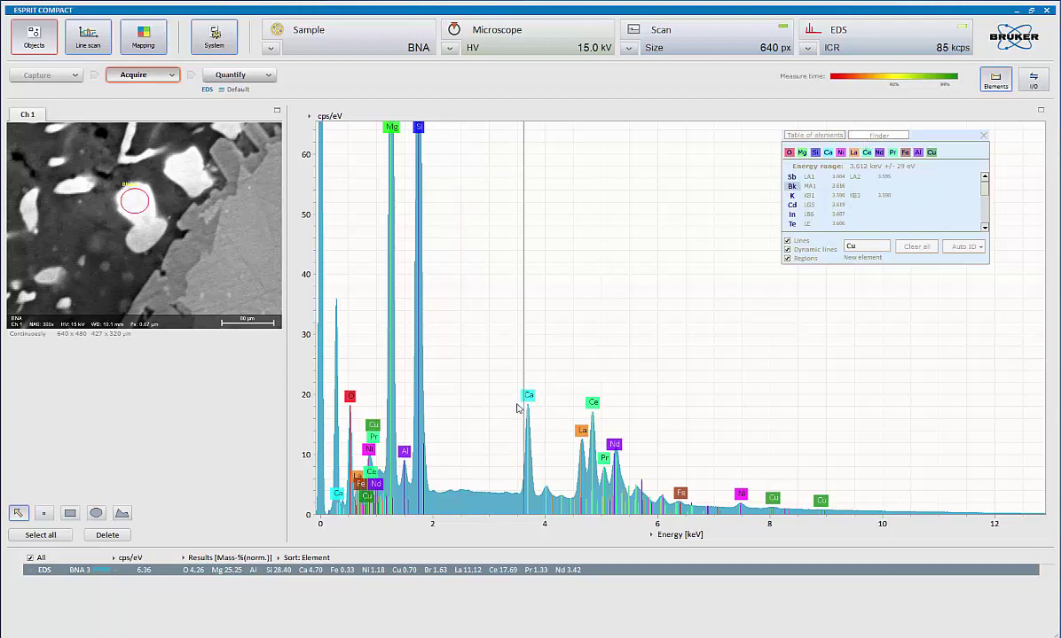
drag(517, 408, 534, 407)
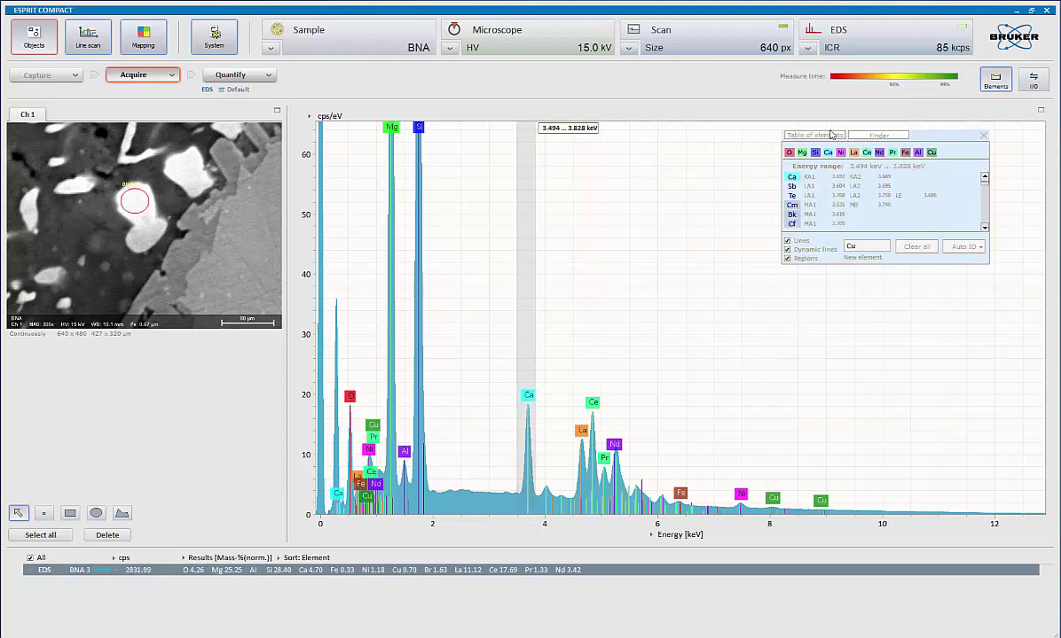
click(827, 135)
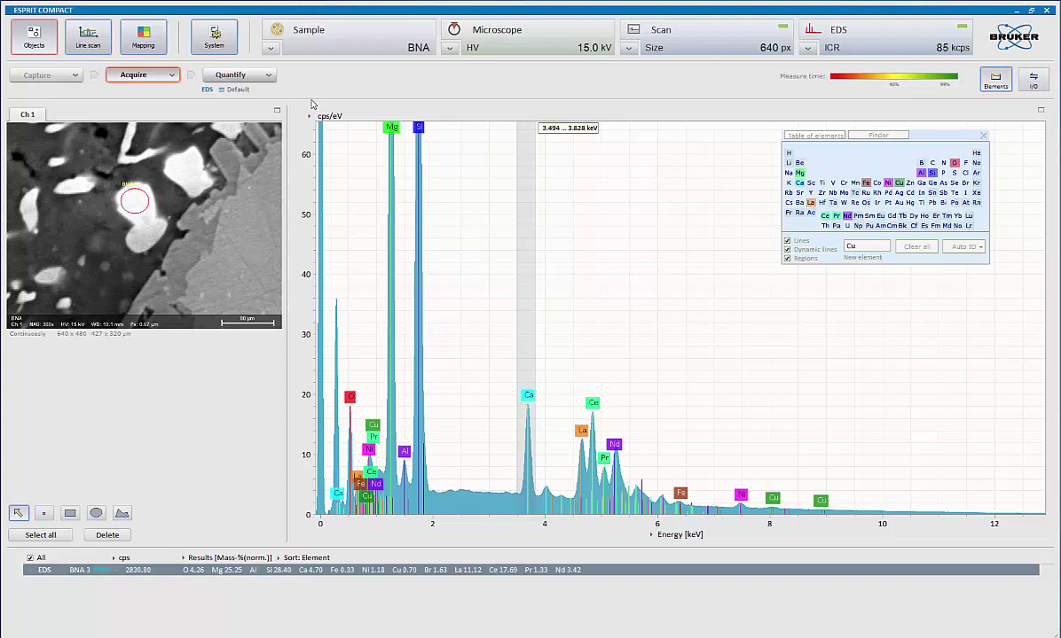
click(453, 207)
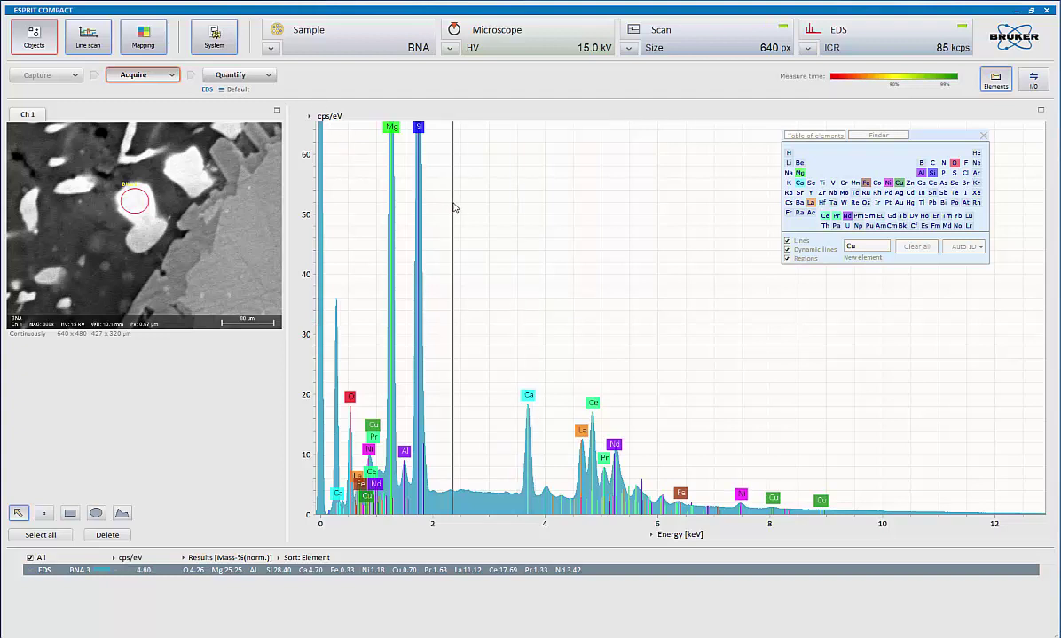